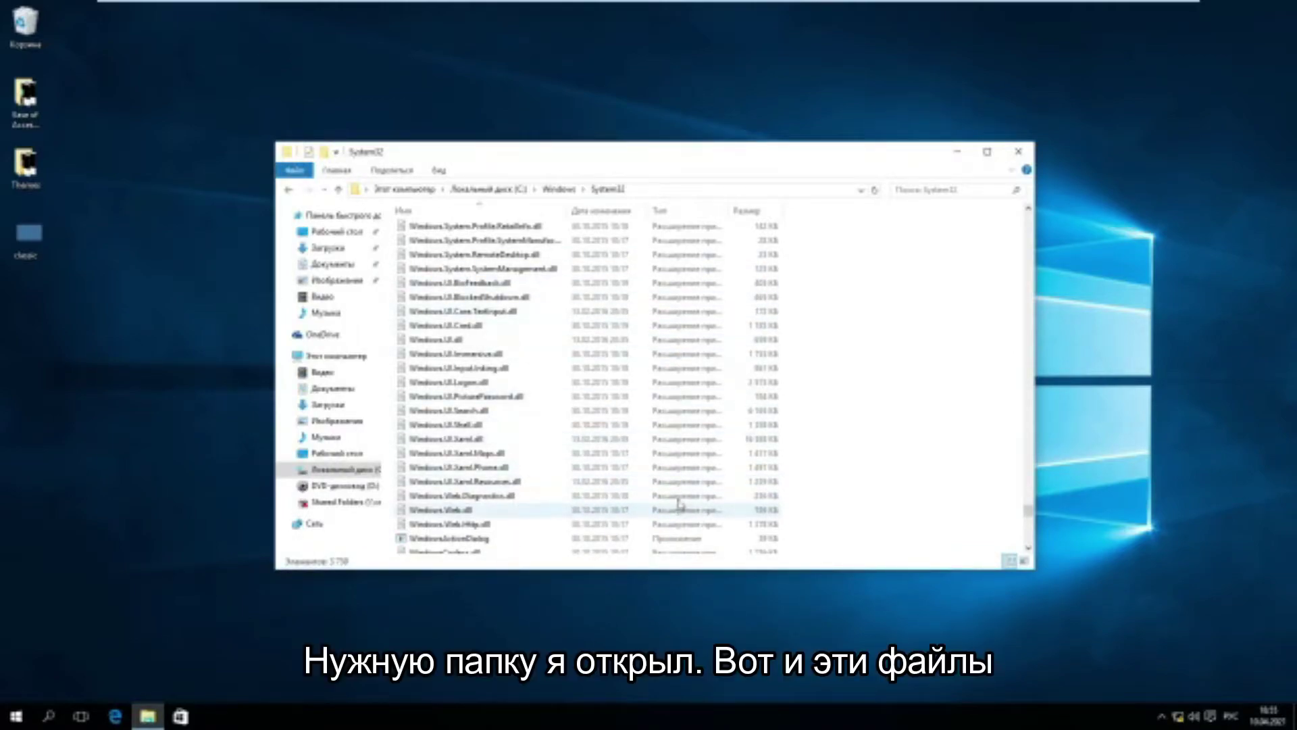
Try to permanently delete the files from Windows.UI.BioFeedback.dll to Windows.UI.Xaml.Resources.dll in System32, skip the protected ones and close the folder.
left_click_drag(787, 277, 679, 493)
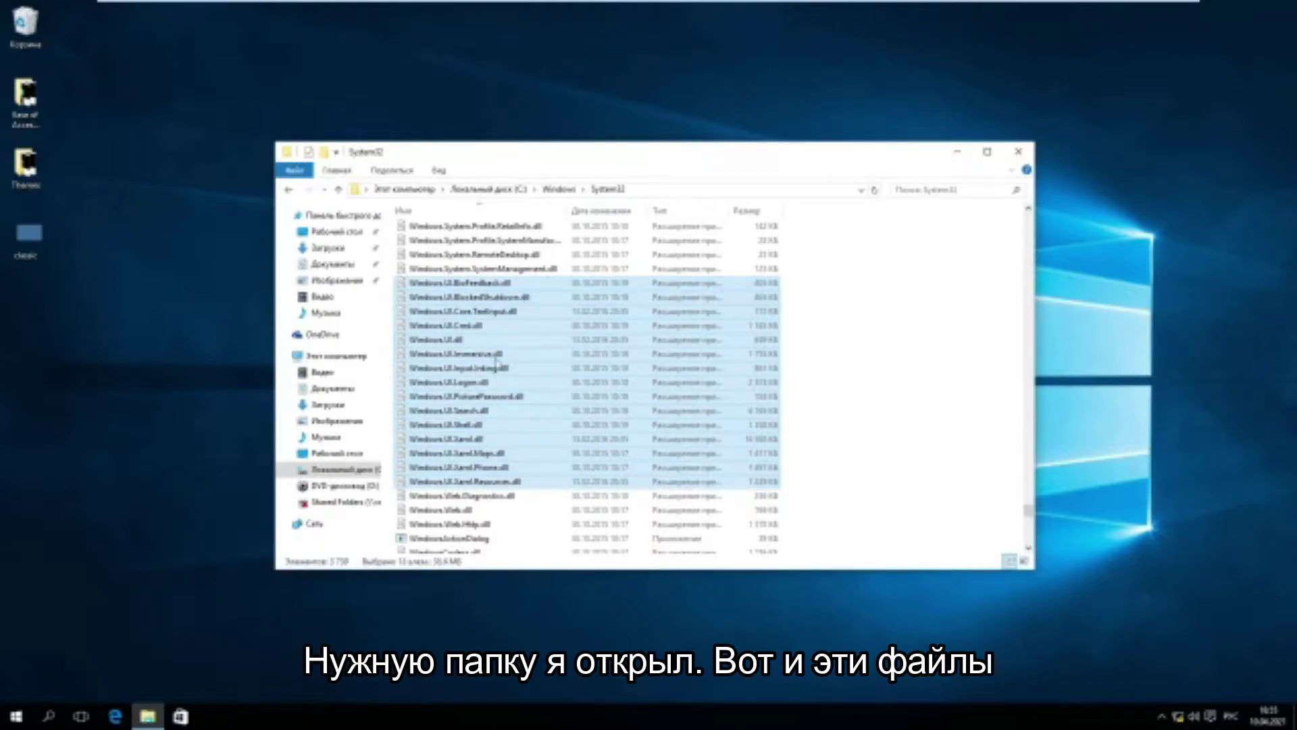
key("shift+Delete")
key("Return")
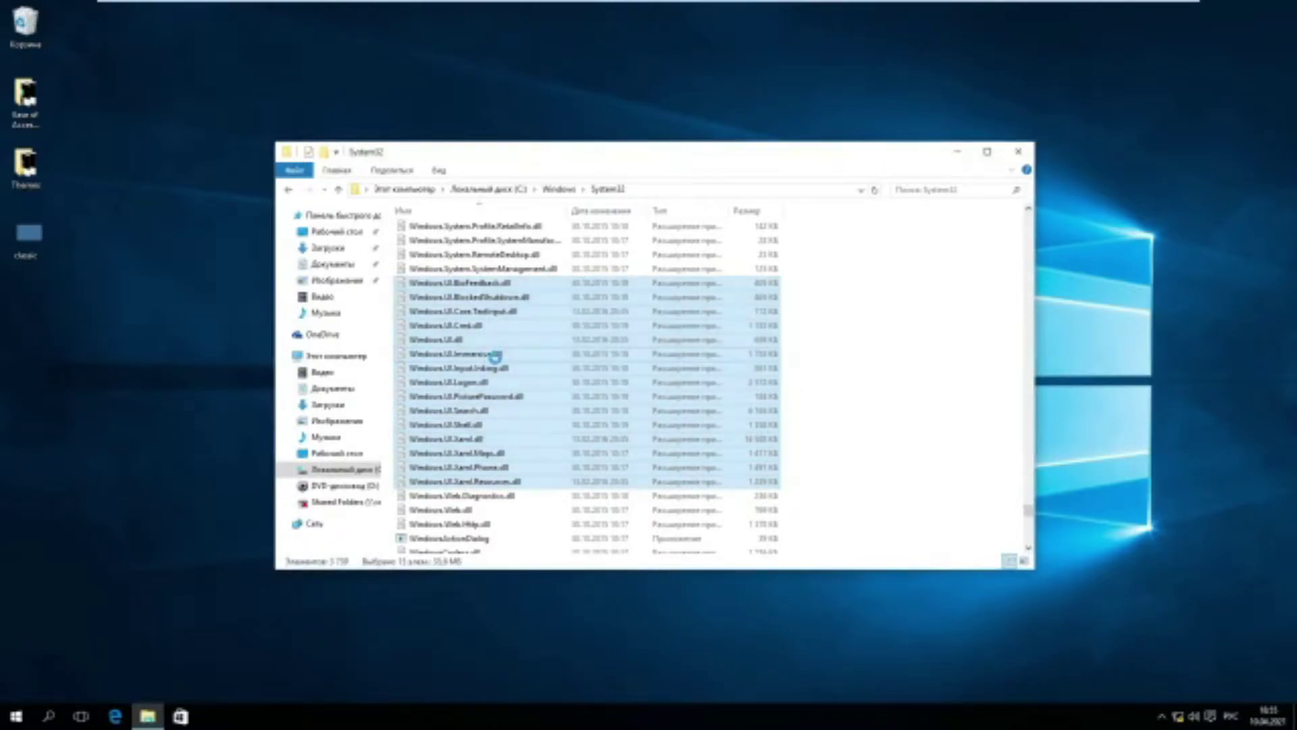
left_click(285, 313)
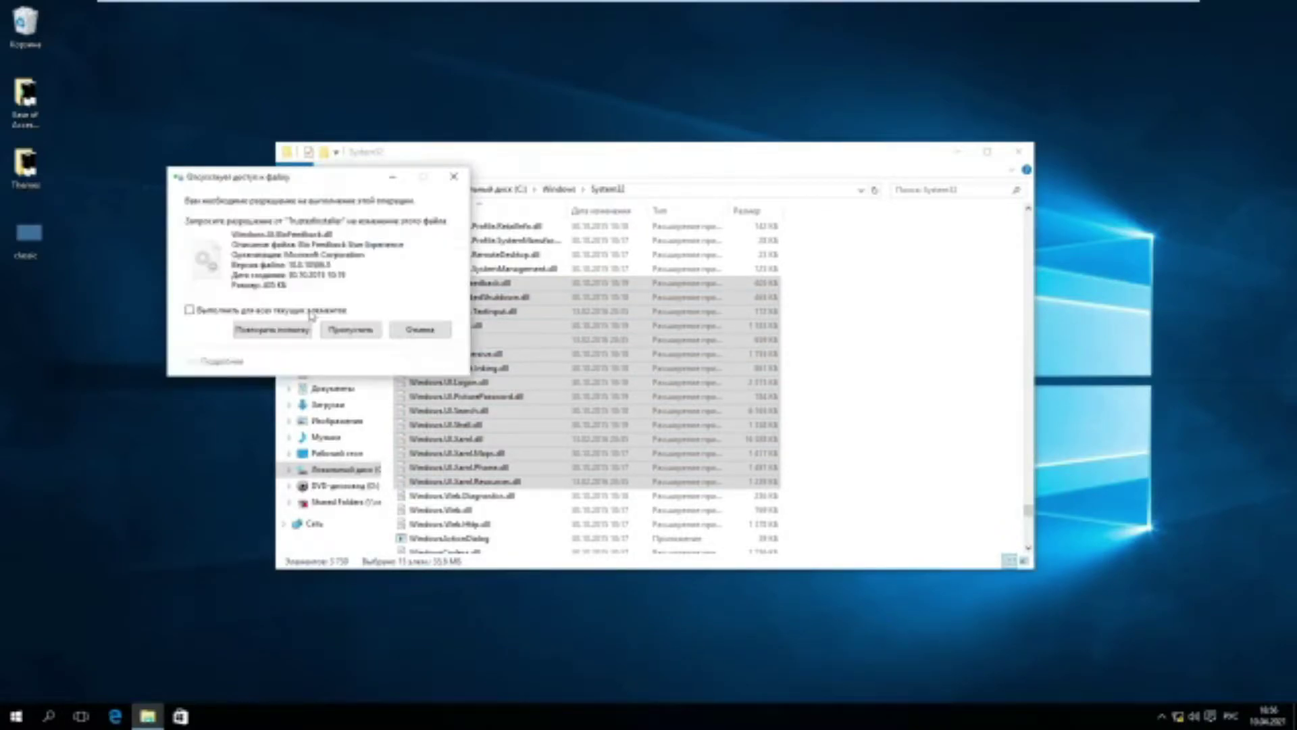
left_click(360, 495)
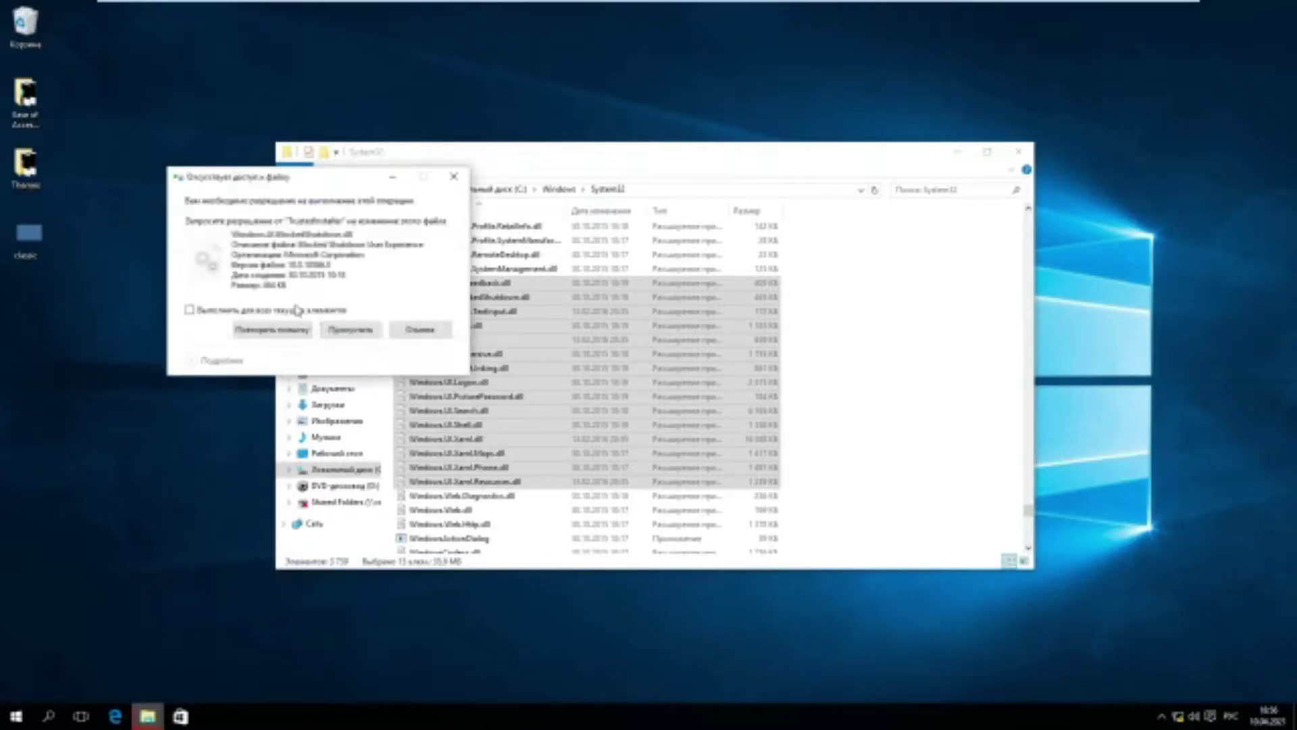
left_click(349, 336)
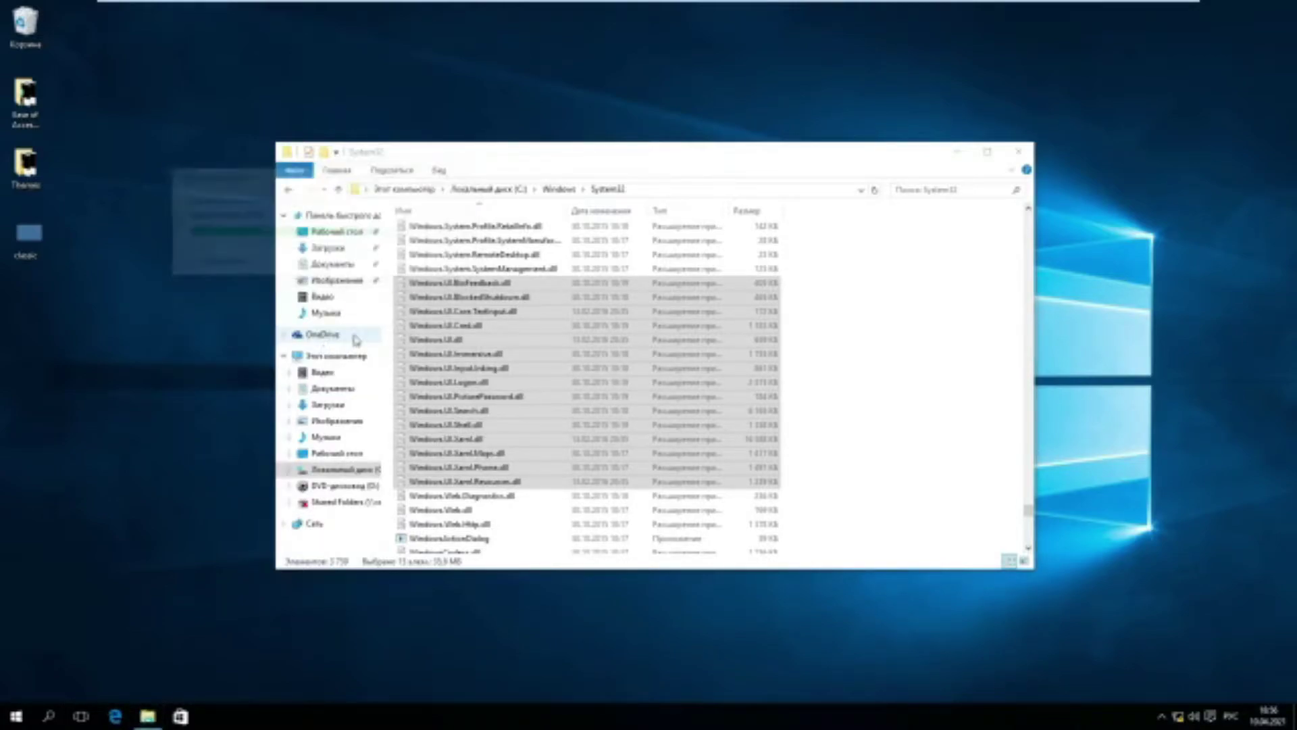
left_click(1018, 153)
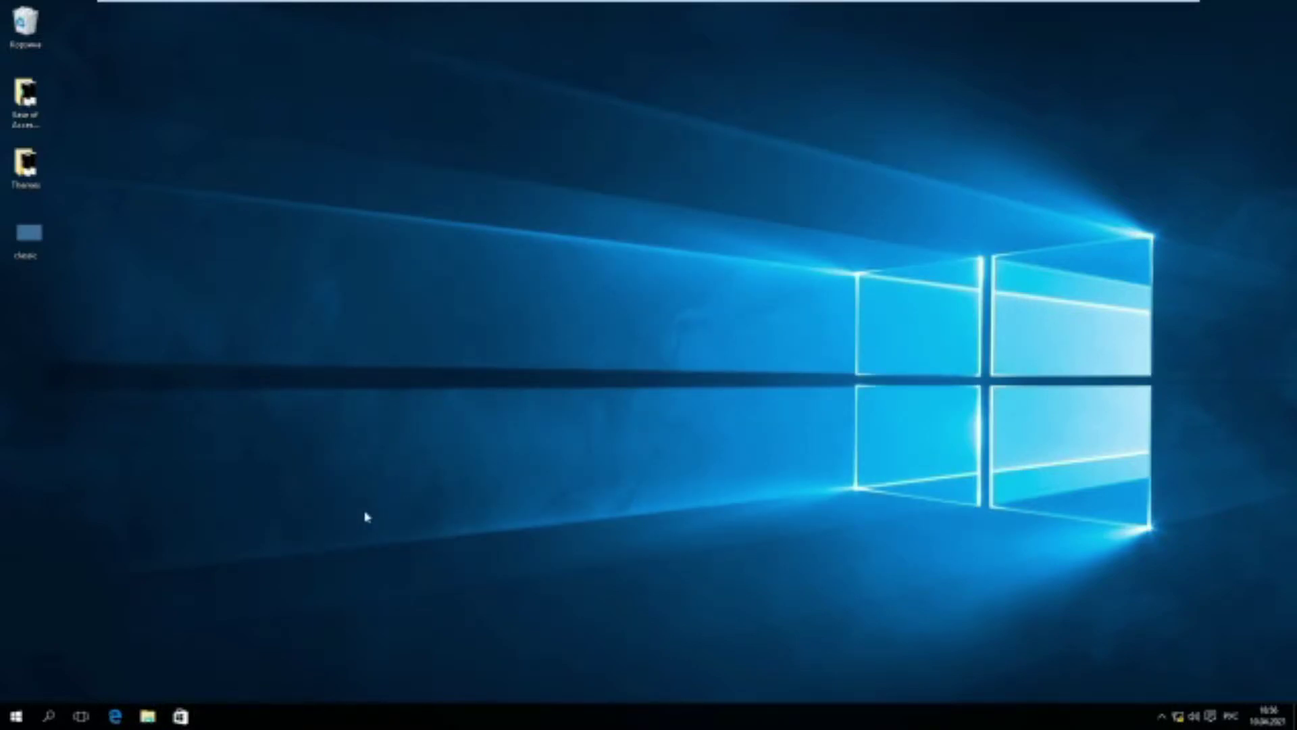
Shut down the Windows 10 x64 guest and power the virtual machine on to its firmware setup.
key("super")
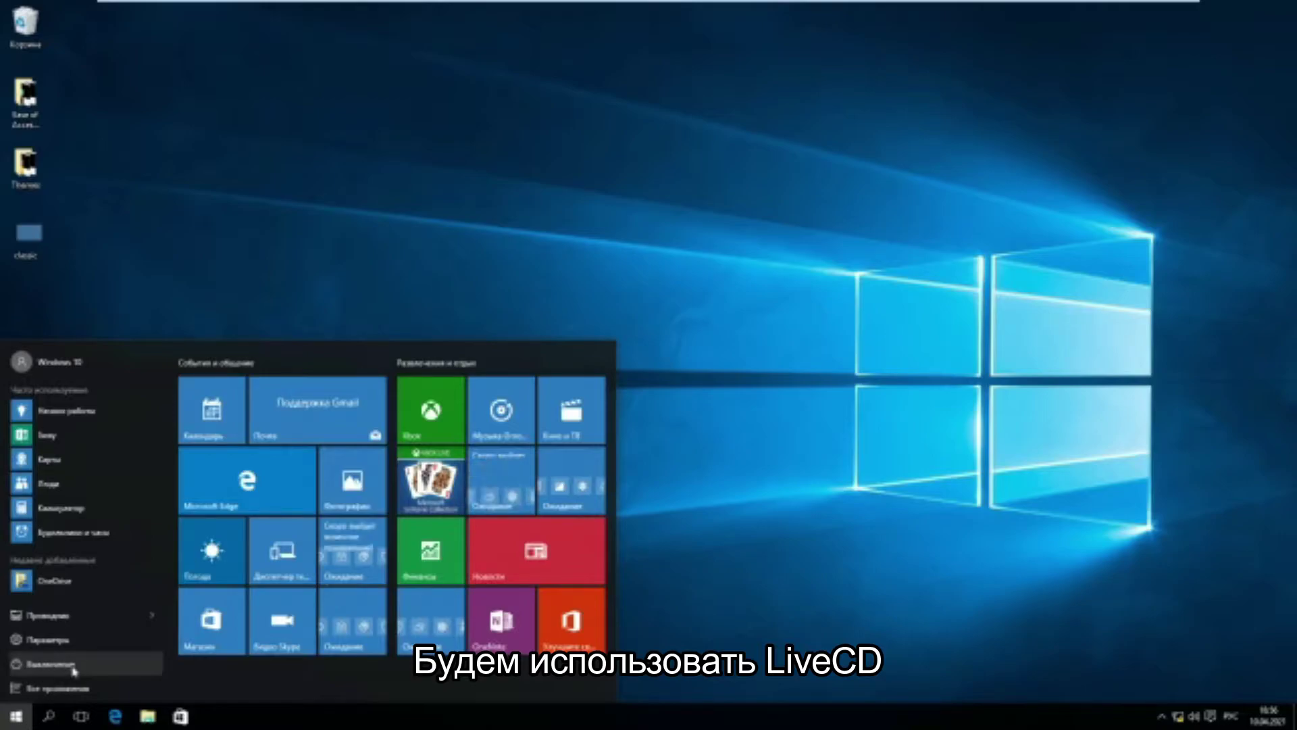
left_click(316, 9)
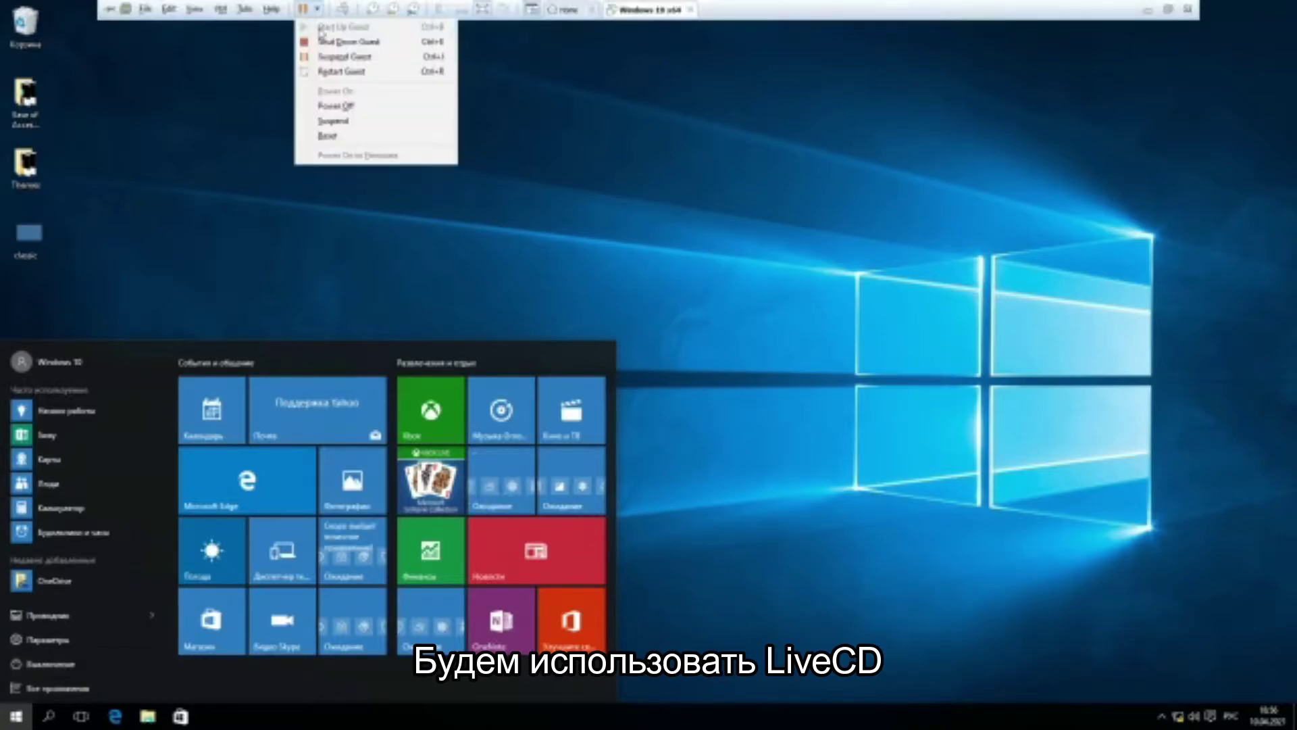
key("Escape")
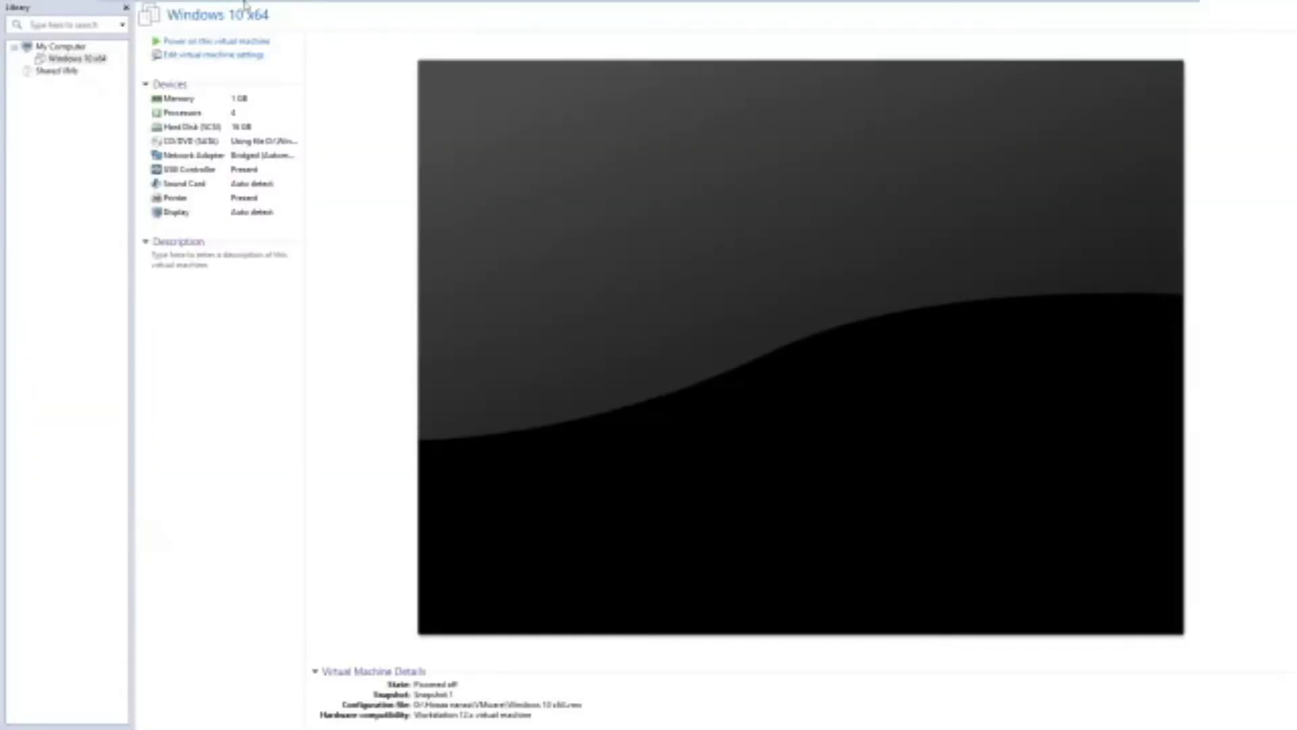
left_click(316, 8)
left_click(353, 163)
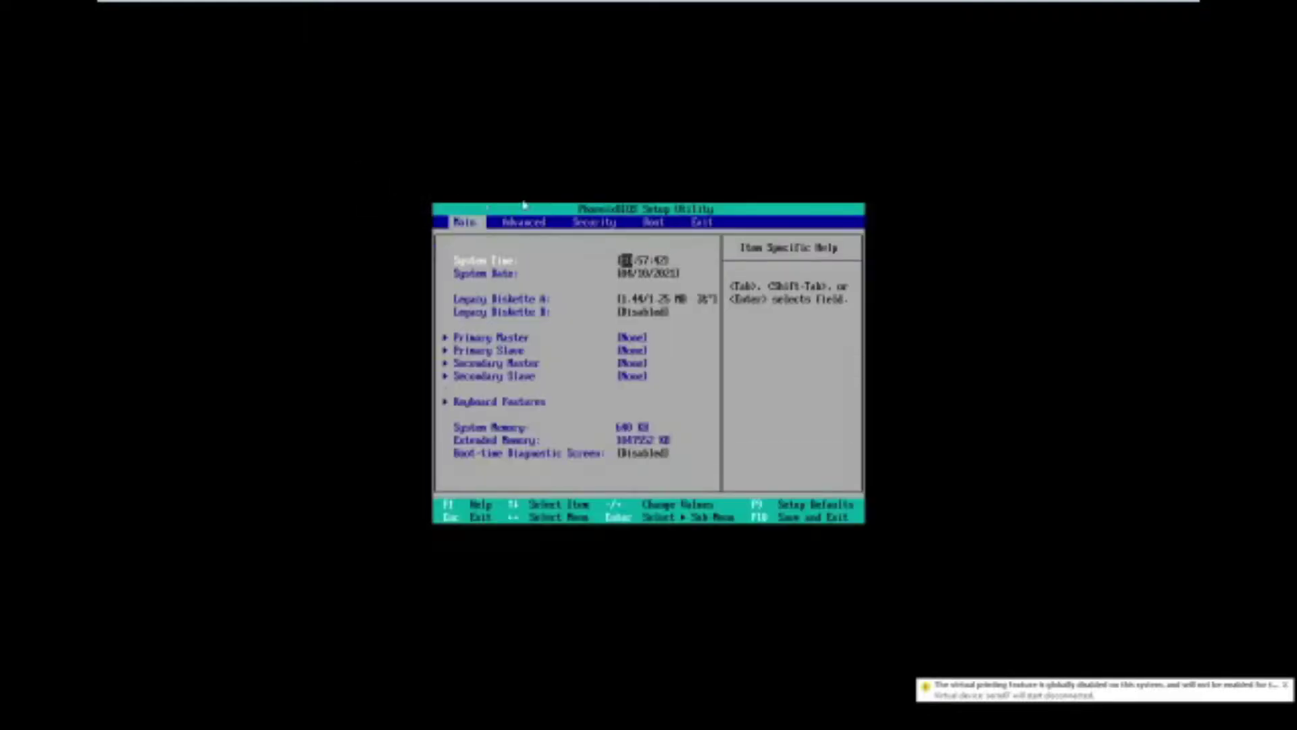
Change the boot order in the BIOS setup, save and exit, and boot from the attached disc image.
key("Right")
key("Right")
key("Right")
key("Down")
key("Down")
key("plus")
key("plus")
key("F10")
key("Return")
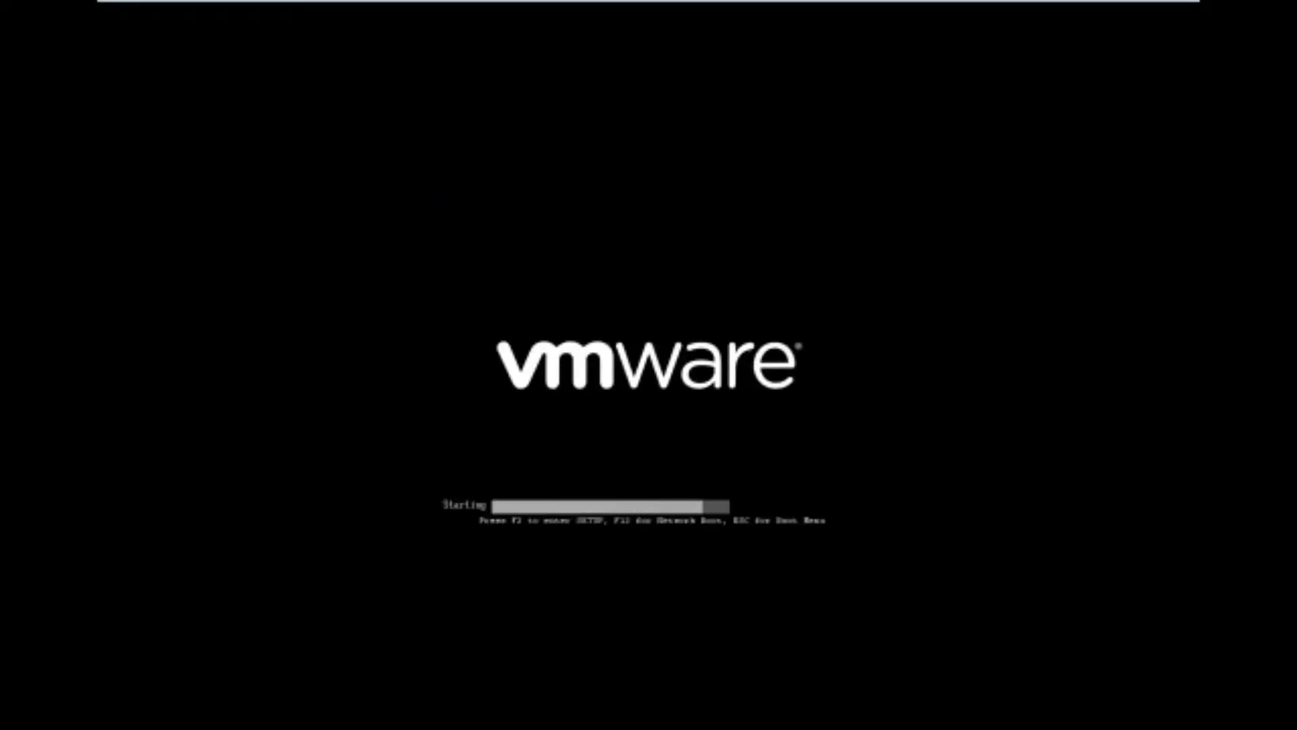
key("Return")
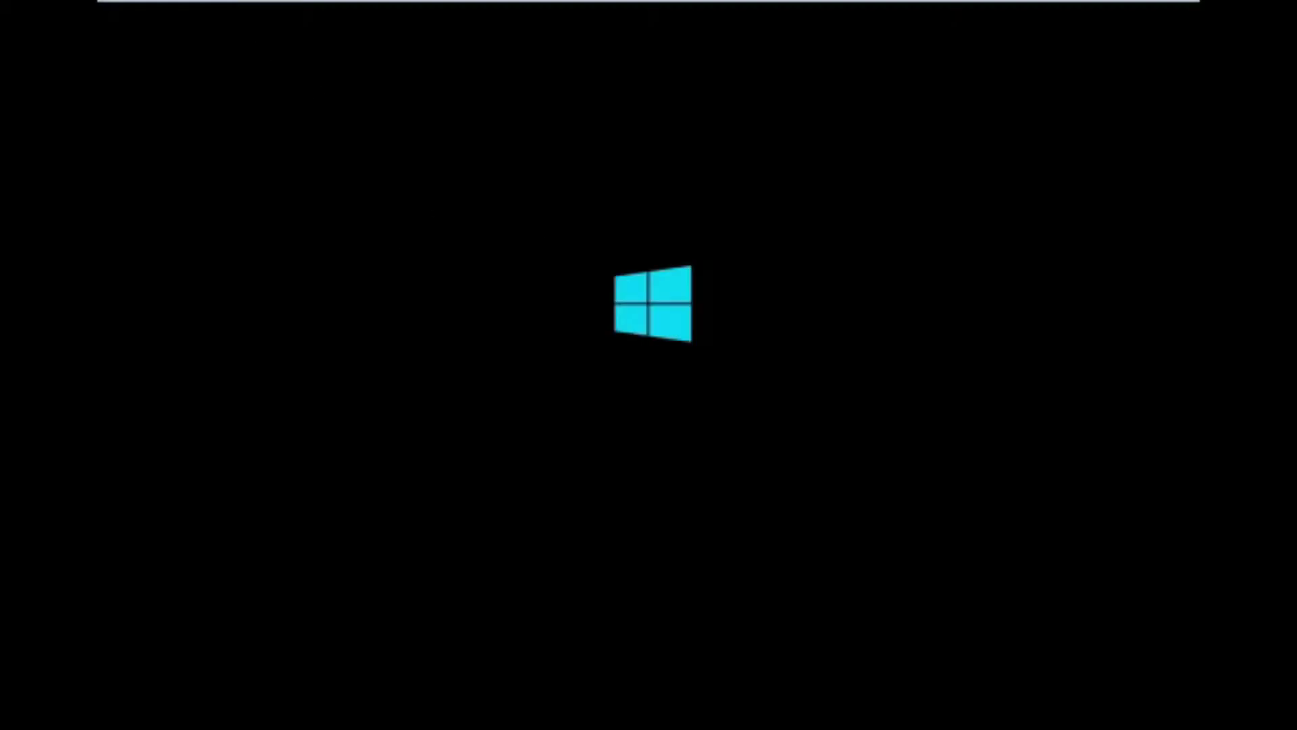
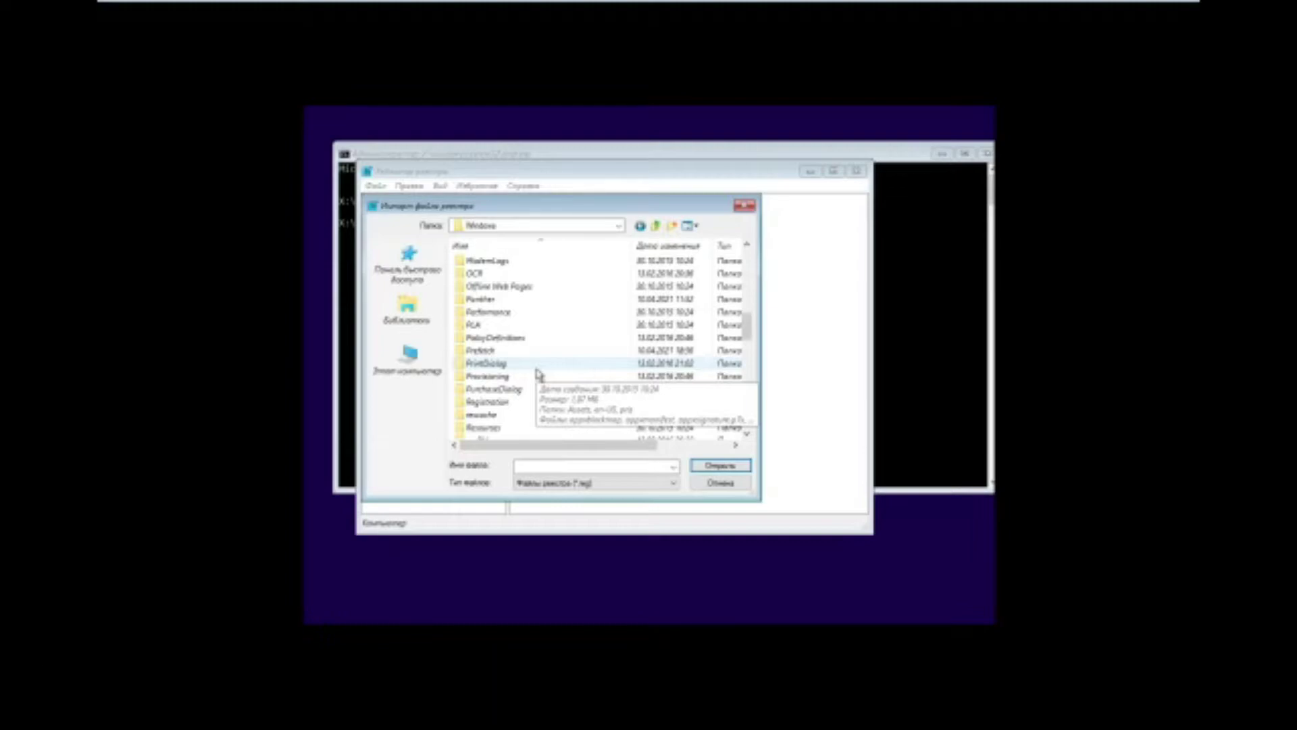
Open the System32 folder inside the Windows folder in the registry import dialog and go to its Windows.* files.
scroll(533, 374, "down", 5)
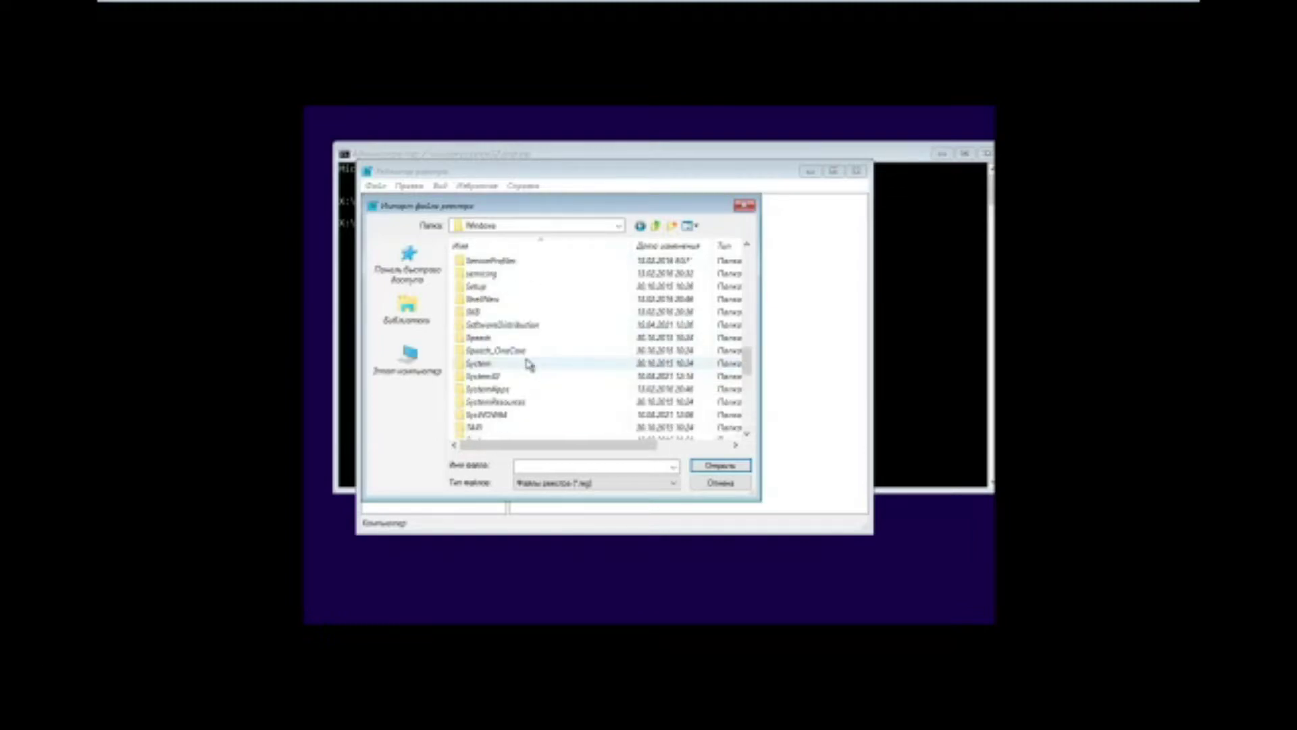
double_click(530, 376)
left_click_drag(745, 260, 633, 365)
Go through the Windows.* library files in System32 up to Windows.UI.Xaml.Resources.dll, examining which Windows.UI files are there.
left_click(552, 328)
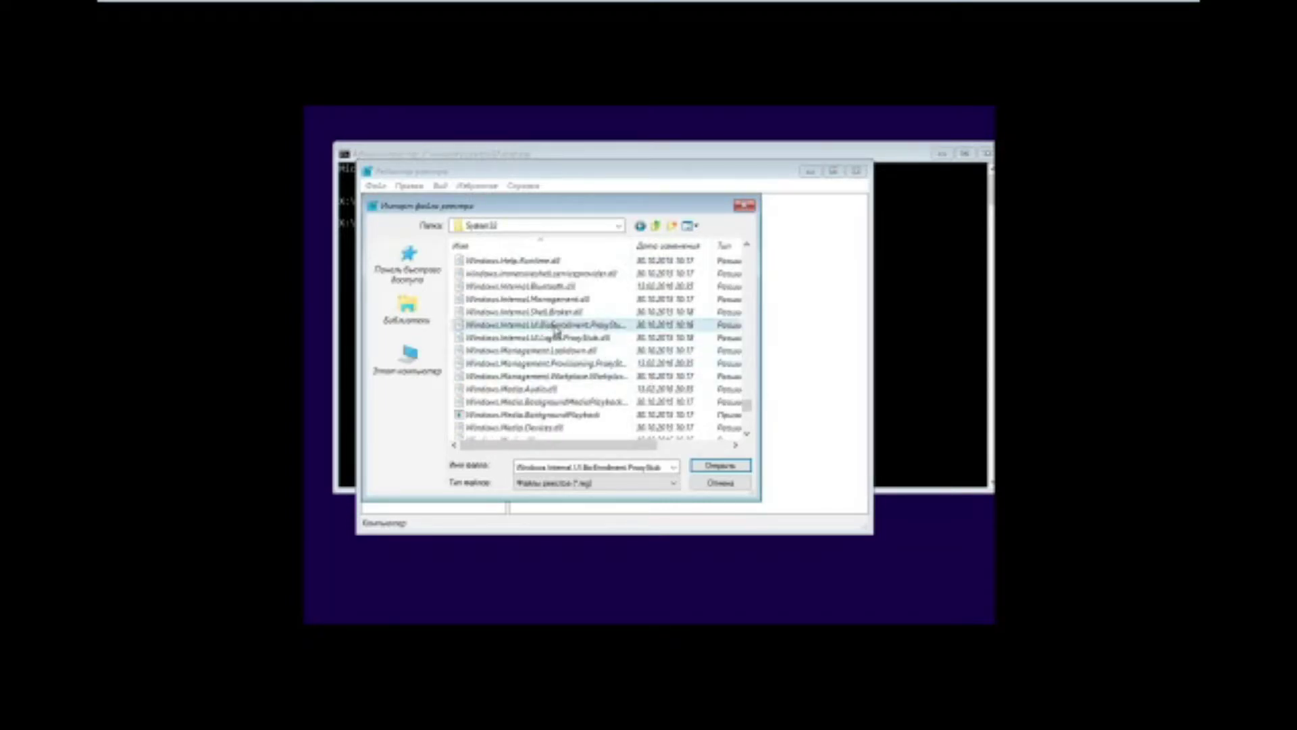
key("Down")
key("Down")
key("Down")
key("Down")
key("Down")
key("Down")
key("Down")
key("Down")
key("Down")
key("Down")
key("Down")
key("Down")
key("Down")
key("Down")
key("Down")
key("Down")
key("Down")
key("Down")
key("Down")
key("Down")
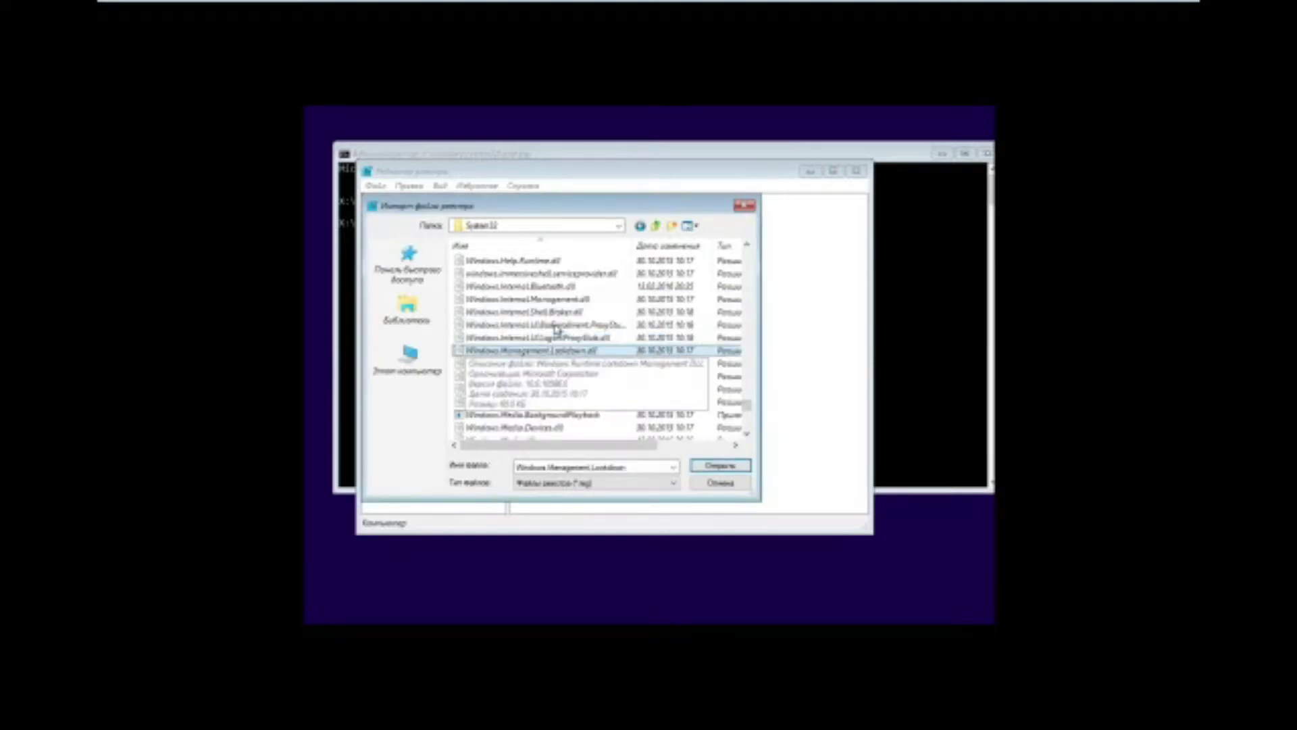
key("Down")
key("Down")
key("Down")
key("Down")
key("Down")
key("Down")
key("Down")
key("Down")
key("Down")
key("Down")
key("Down")
key("Down")
key("Down")
key("Down")
key("Down")
key("Down")
key("Down")
key("Down")
key("Down")
key("Down")
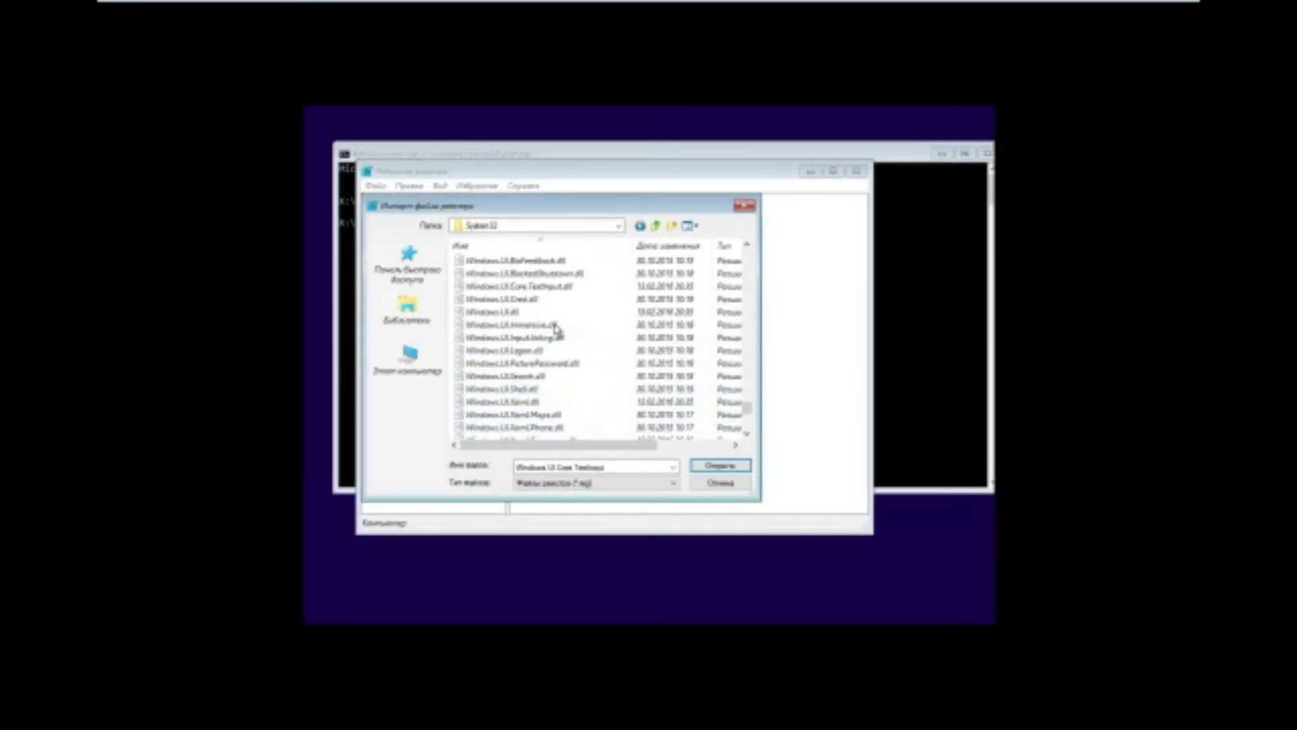
key("Down")
key("Down")
key("Down")
key("Down")
key("Down")
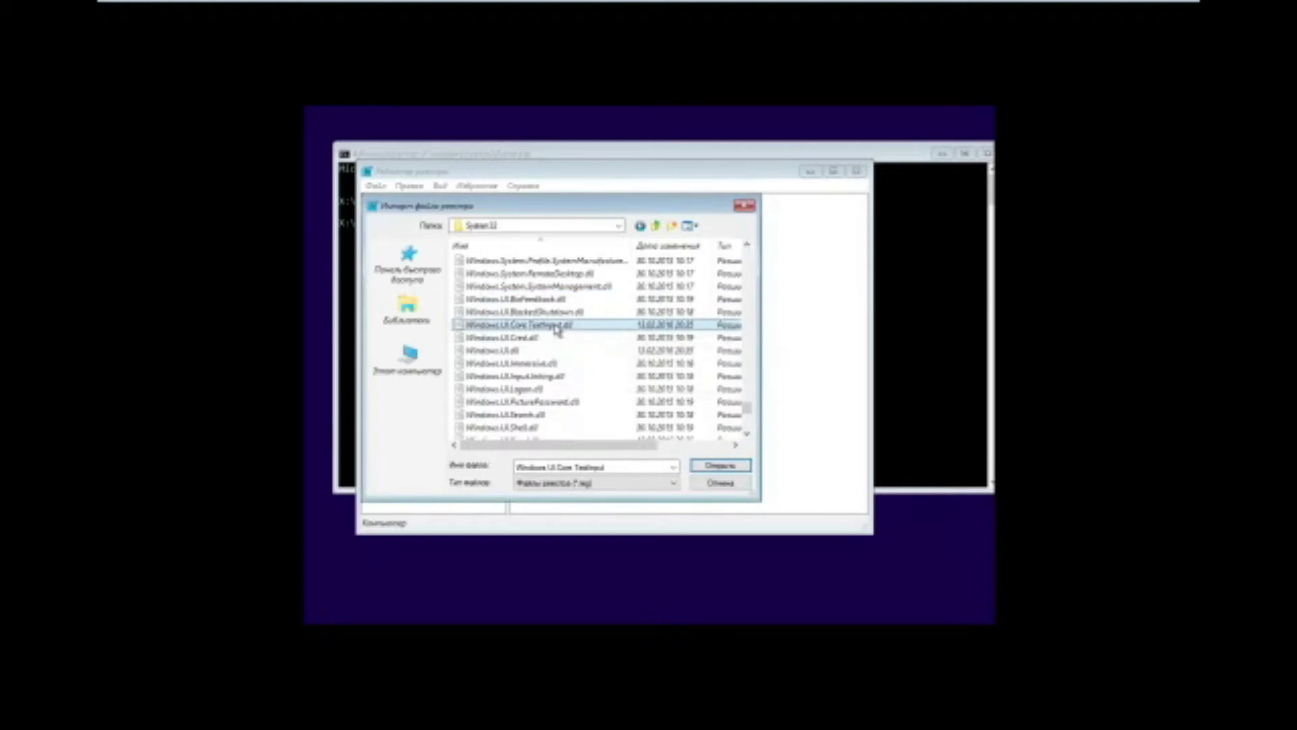
key("Down")
key("Down")
key("Down")
key("Down")
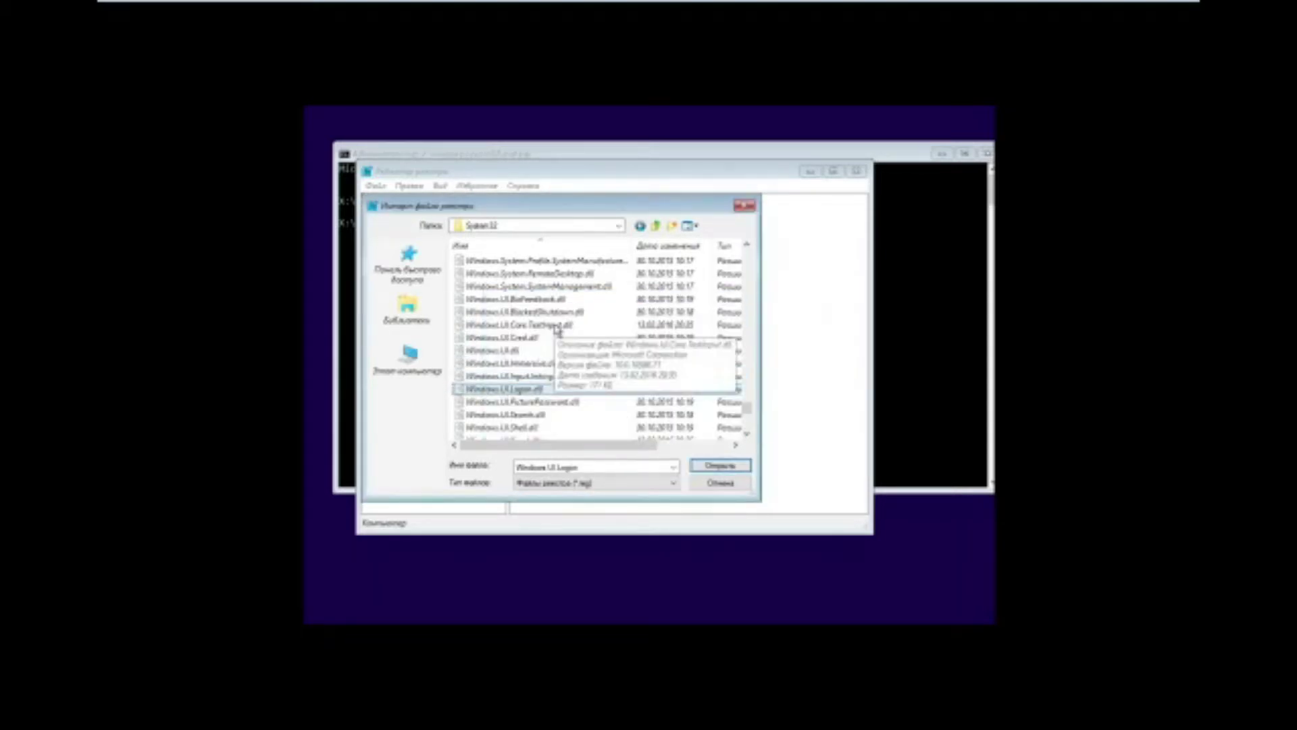
key("Down")
key("Down")
key("Down")
key("Down")
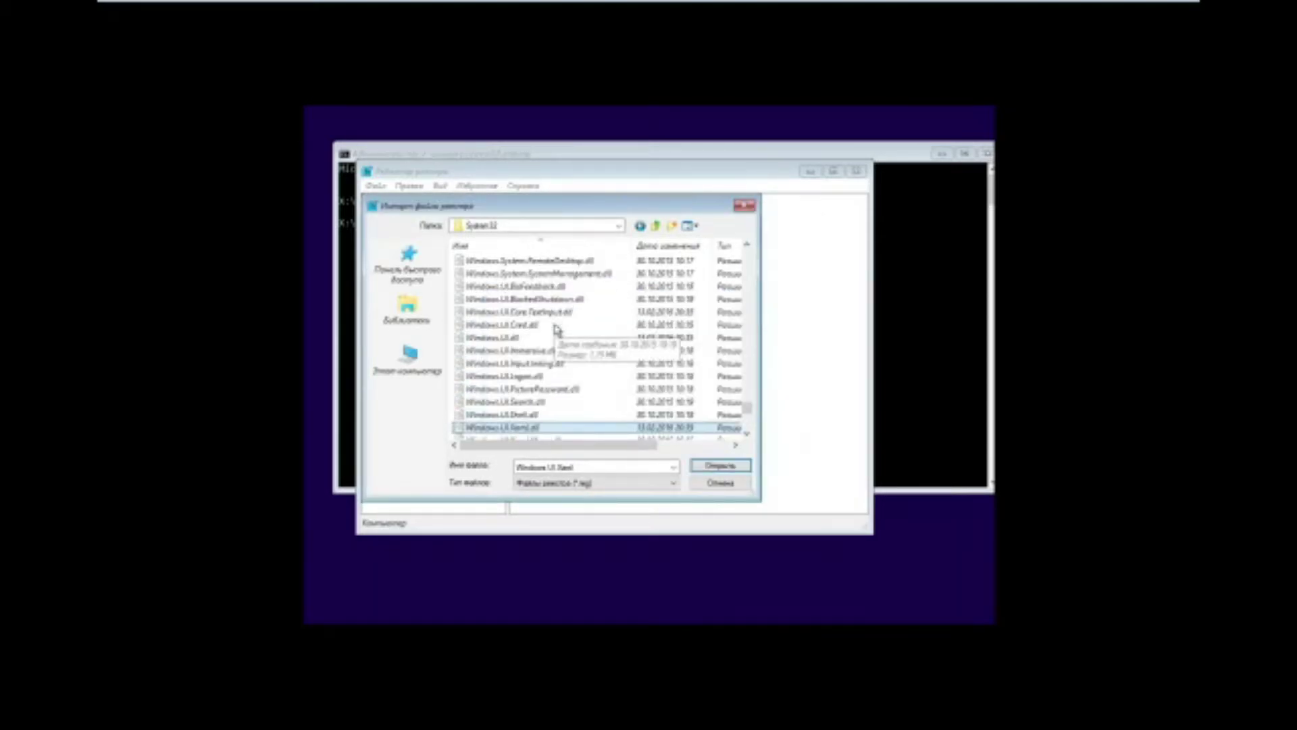
key("Down")
key("Down")
key("Down")
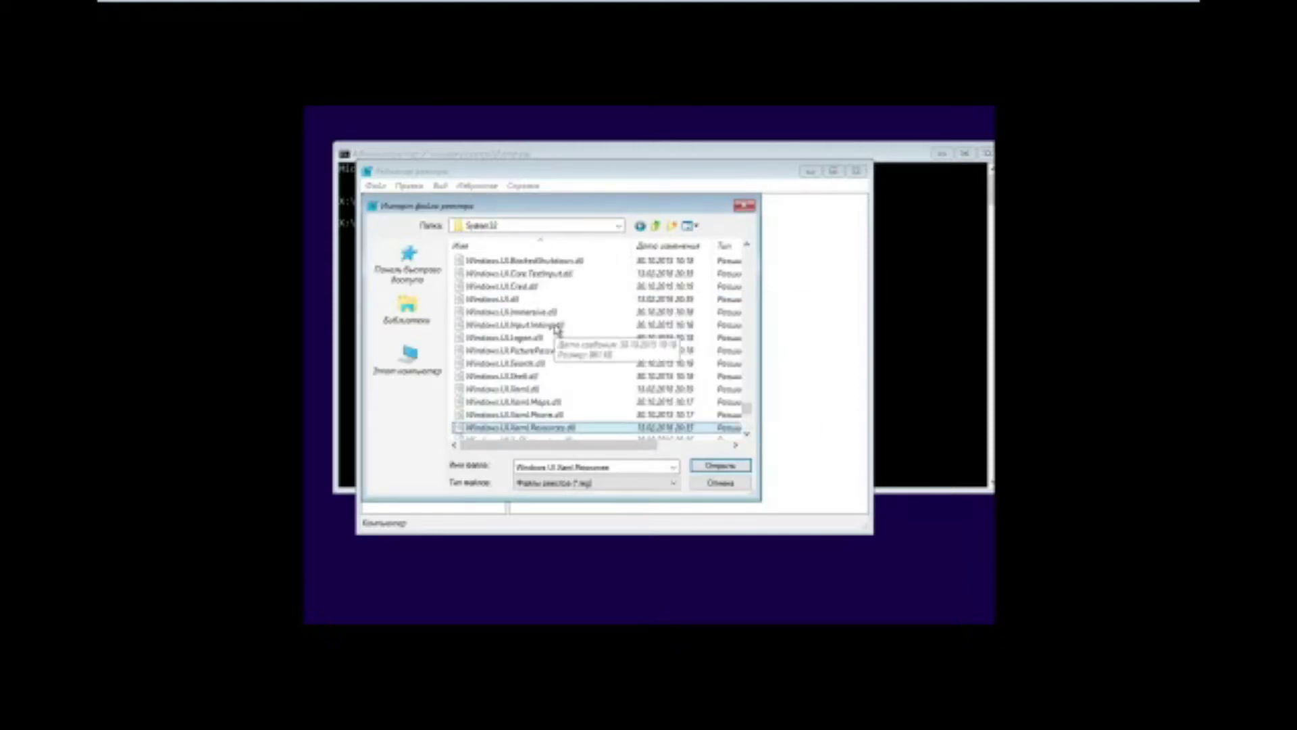
key("Up")
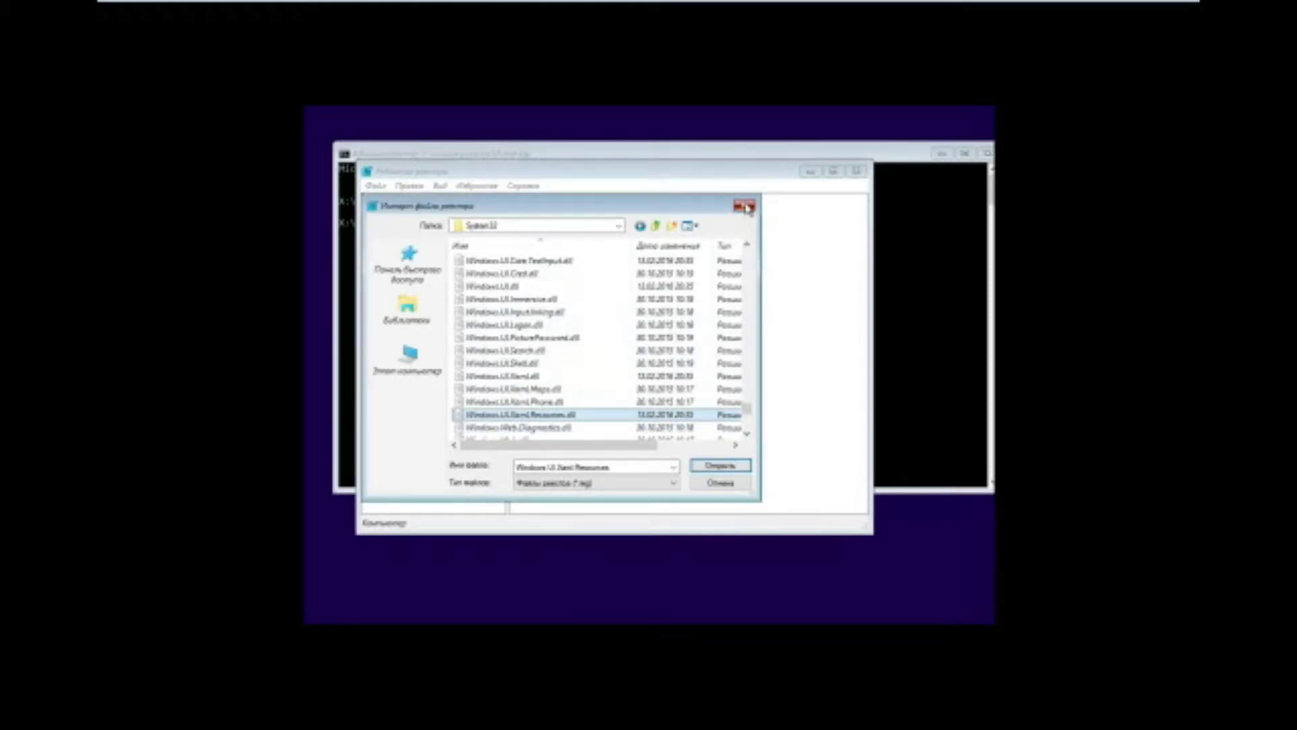
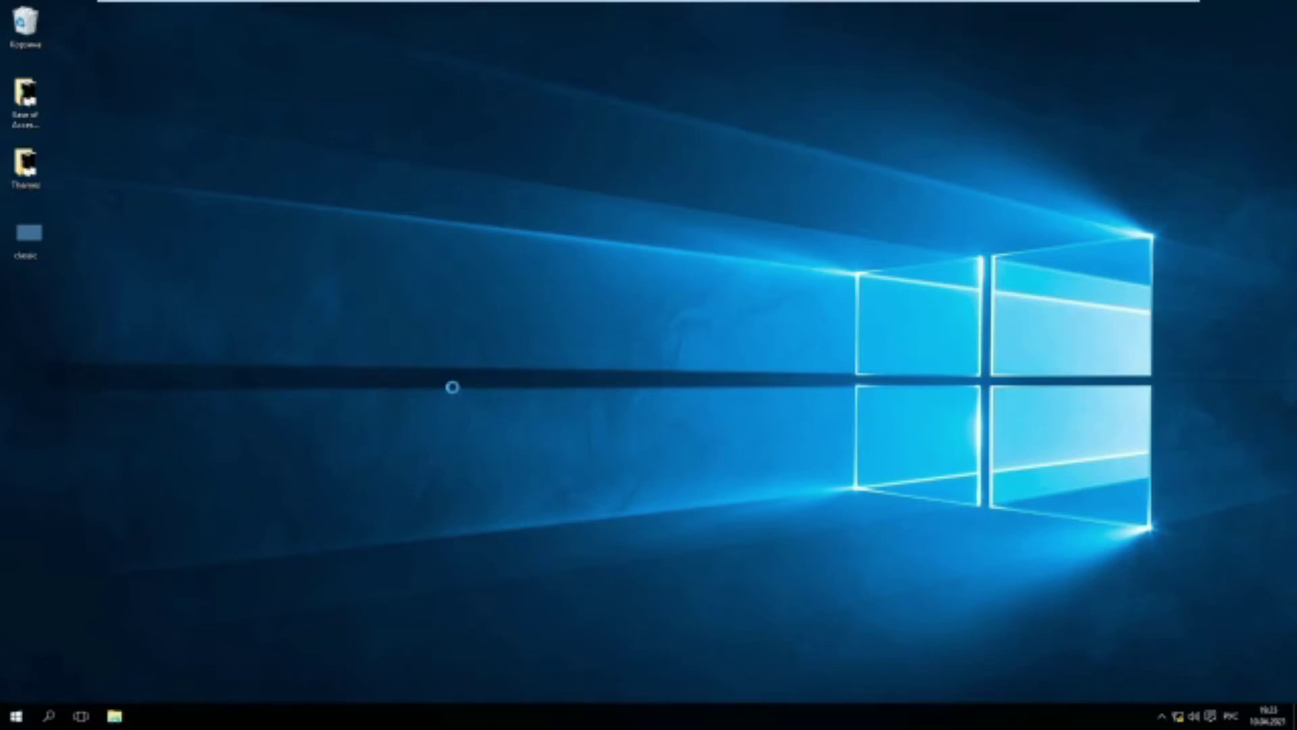
Try to open the personalization settings from the desktop and dismiss the message.
right_click(380, 382)
left_click(433, 514)
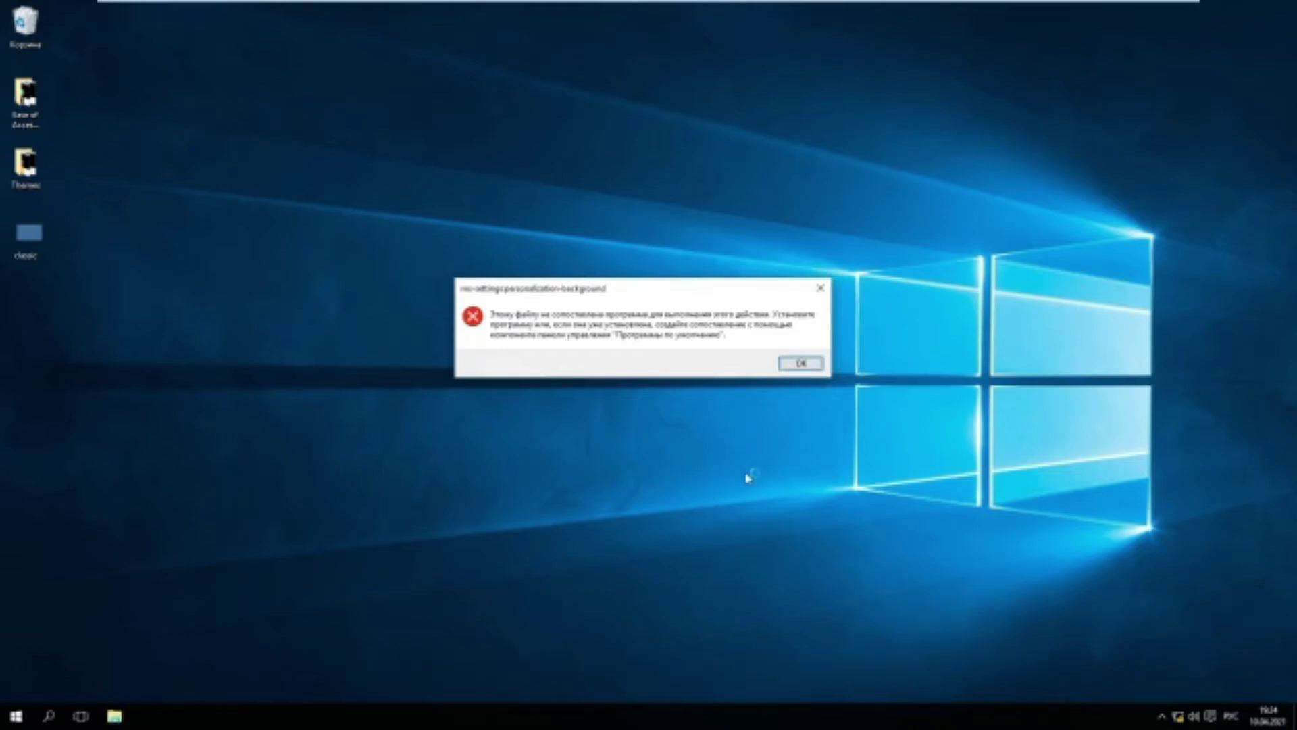
key("Return")
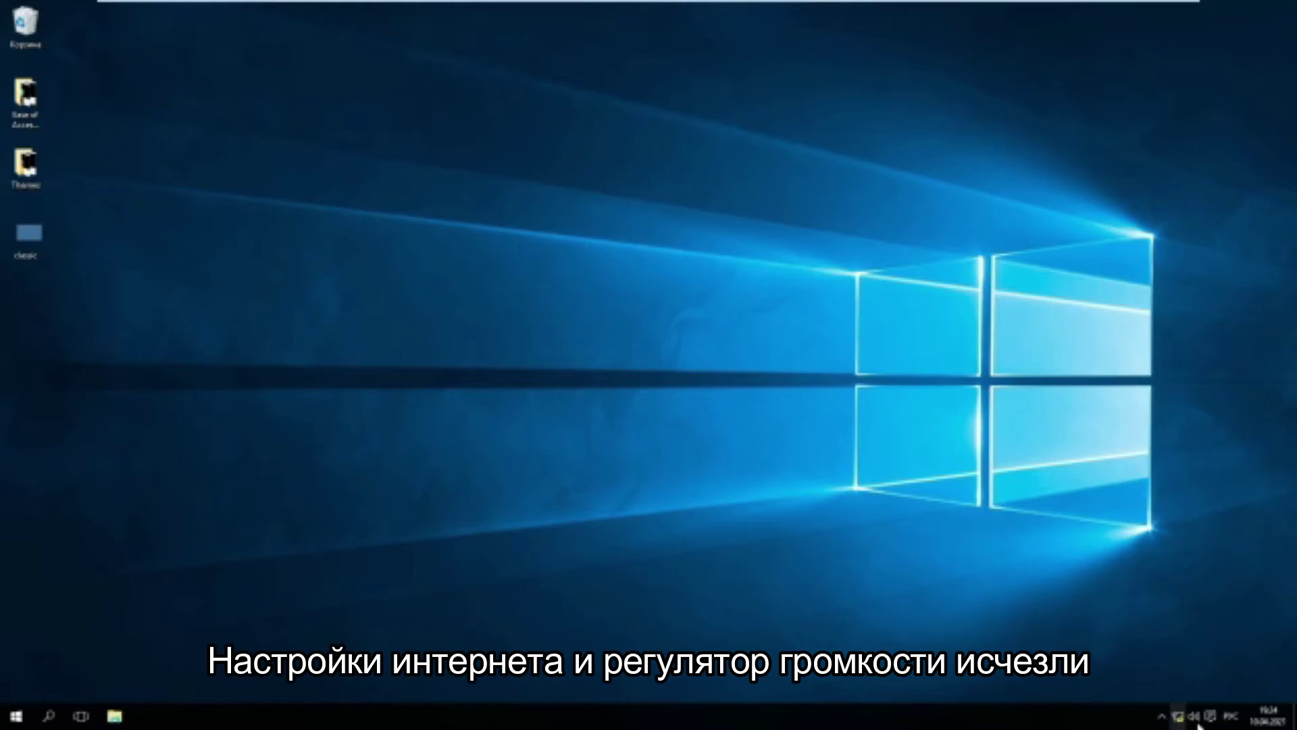
Check the input language list and the notification centre in the system tray.
left_click(1232, 721)
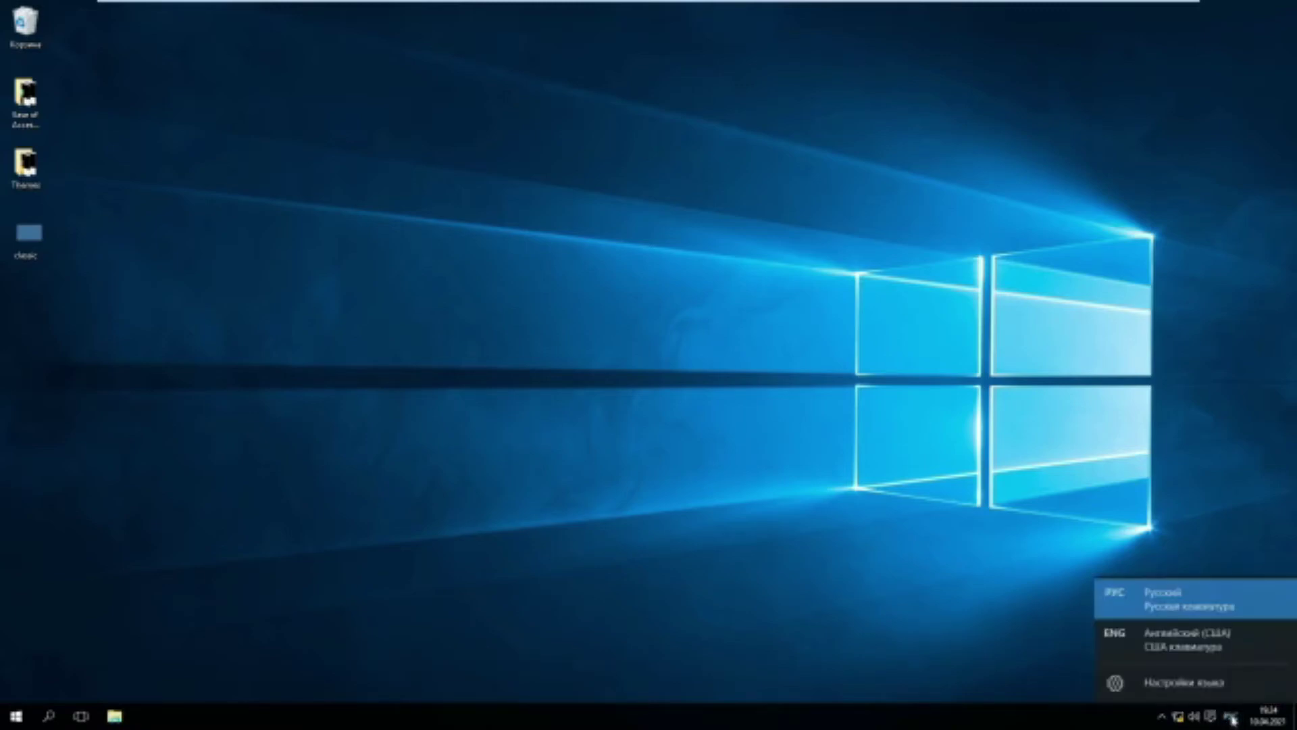
left_click(1210, 720)
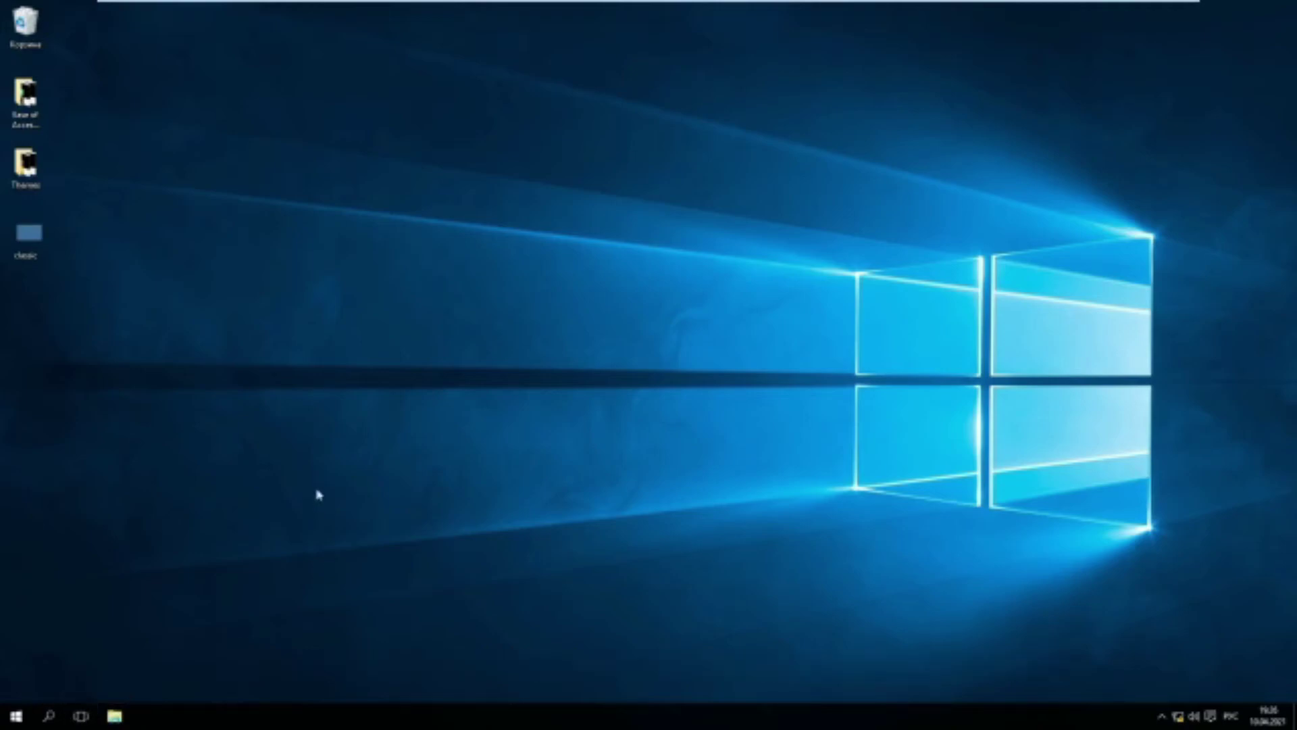
Send Ctrl+Alt+Del to the virtual machine and move the LogonUI console window closer to the middle of the screen.
mouse_move(295, 3)
left_click(219, 6)
left_click(385, 128)
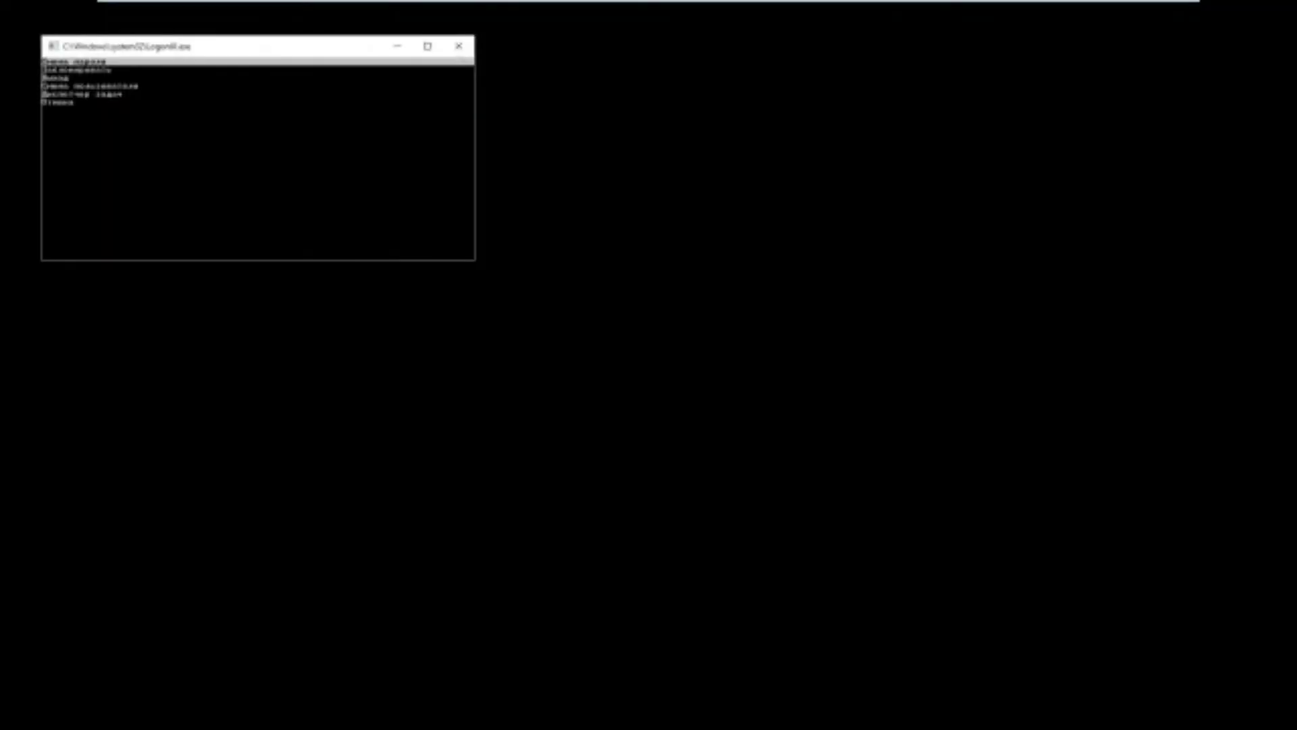
left_click_drag(262, 56, 559, 197)
Go through the options in the LogonUI console and lock the session.
key("Down")
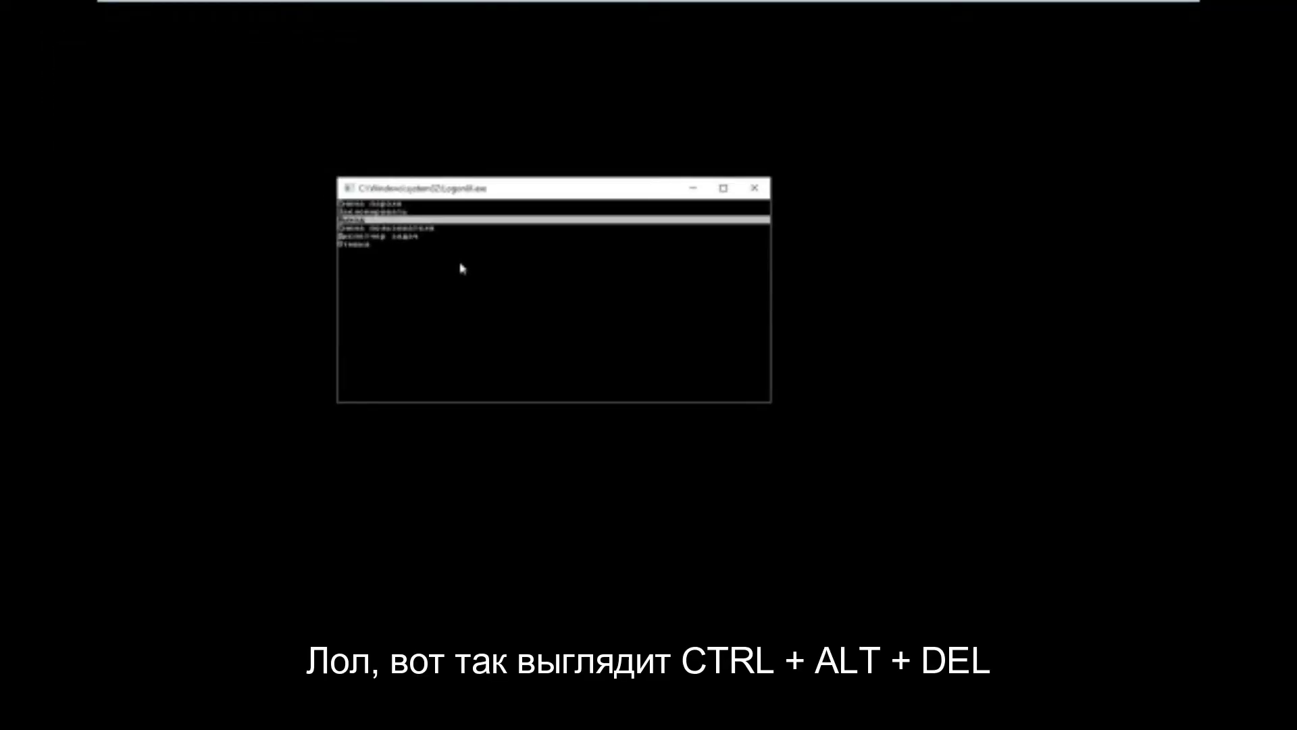
key("Down")
key("Down")
key("Down")
key("Up")
key("Up")
key("Up")
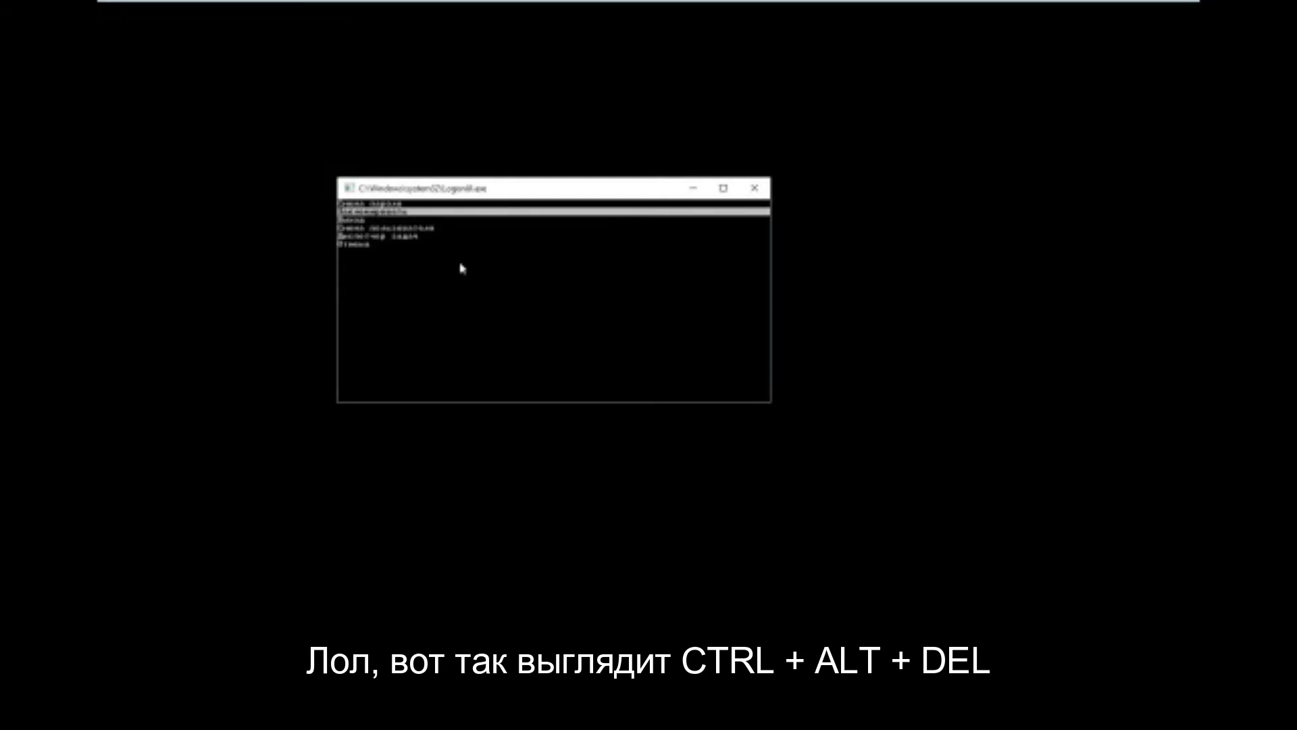
key("Return")
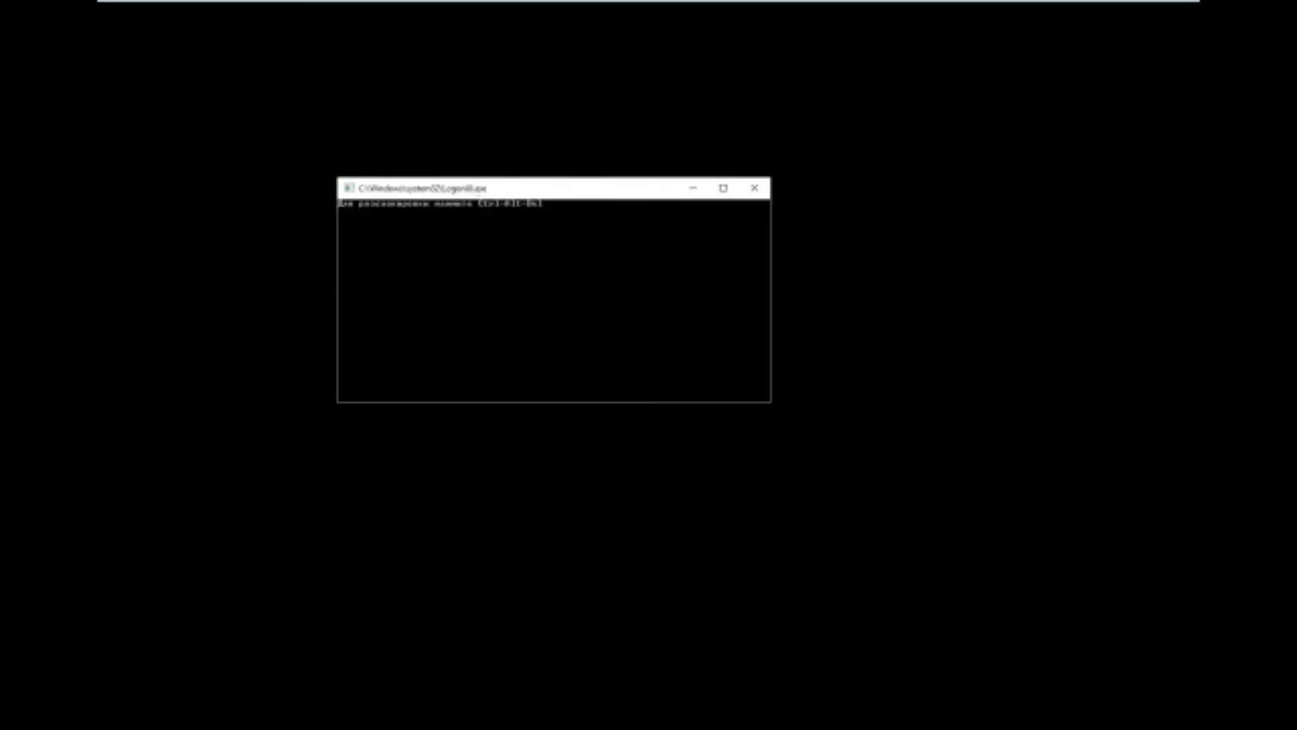
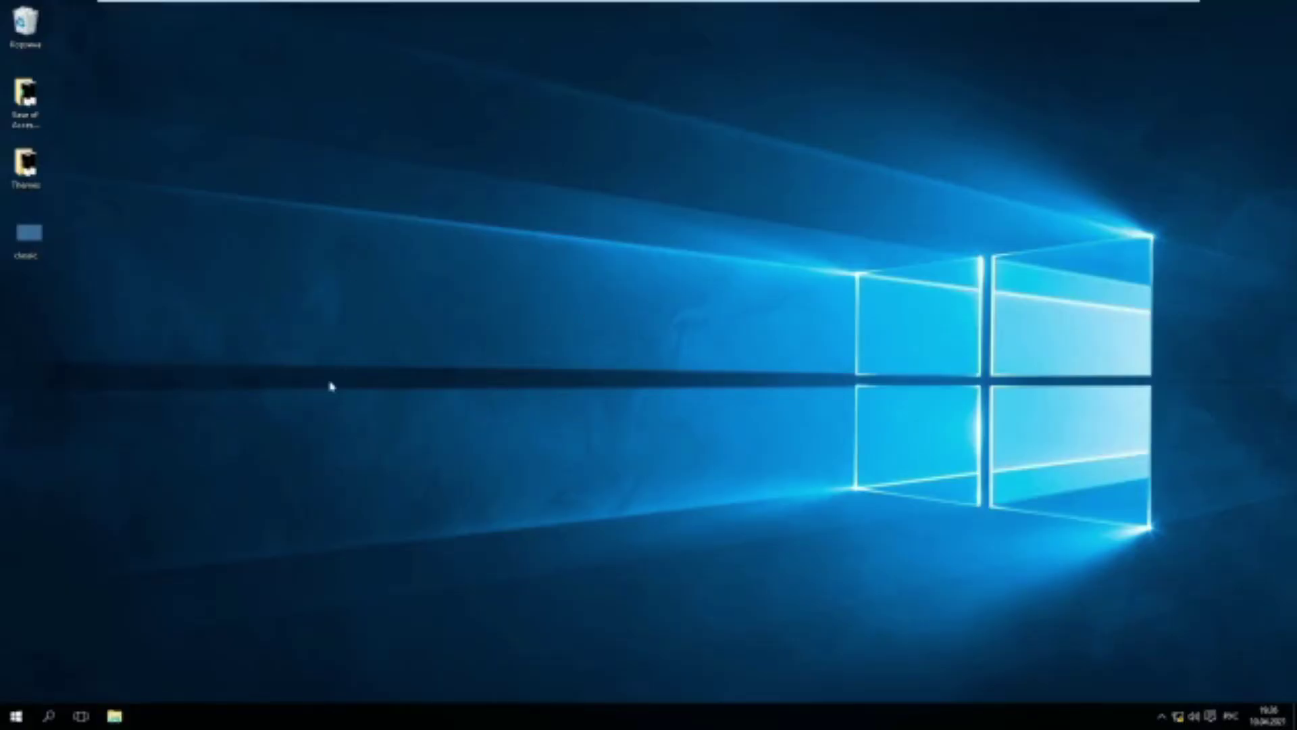
Bring up the LogonUI security options again, go to the password sign-in prompt and switch to the user selection.
left_click(220, 12)
left_click(267, 81)
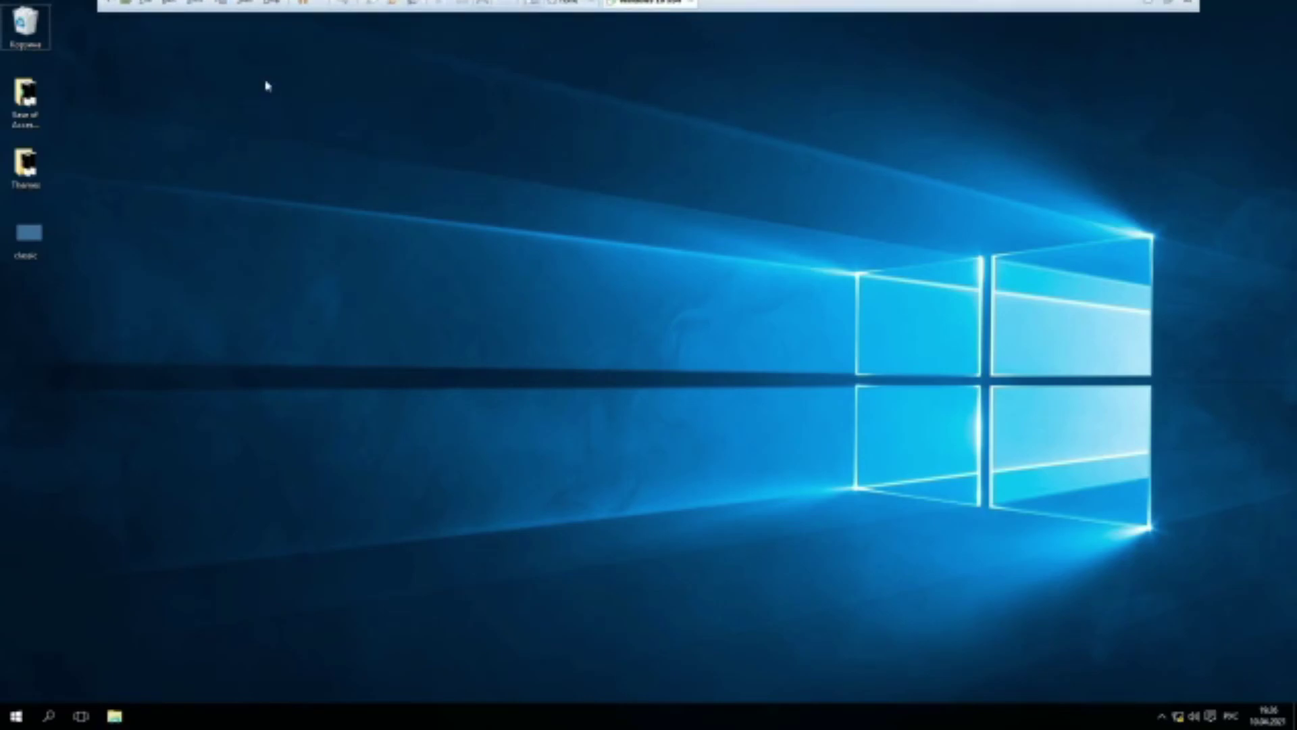
key("Down")
key("Down")
key("Down")
key("Down")
key("Up")
key("Up")
key("Return")
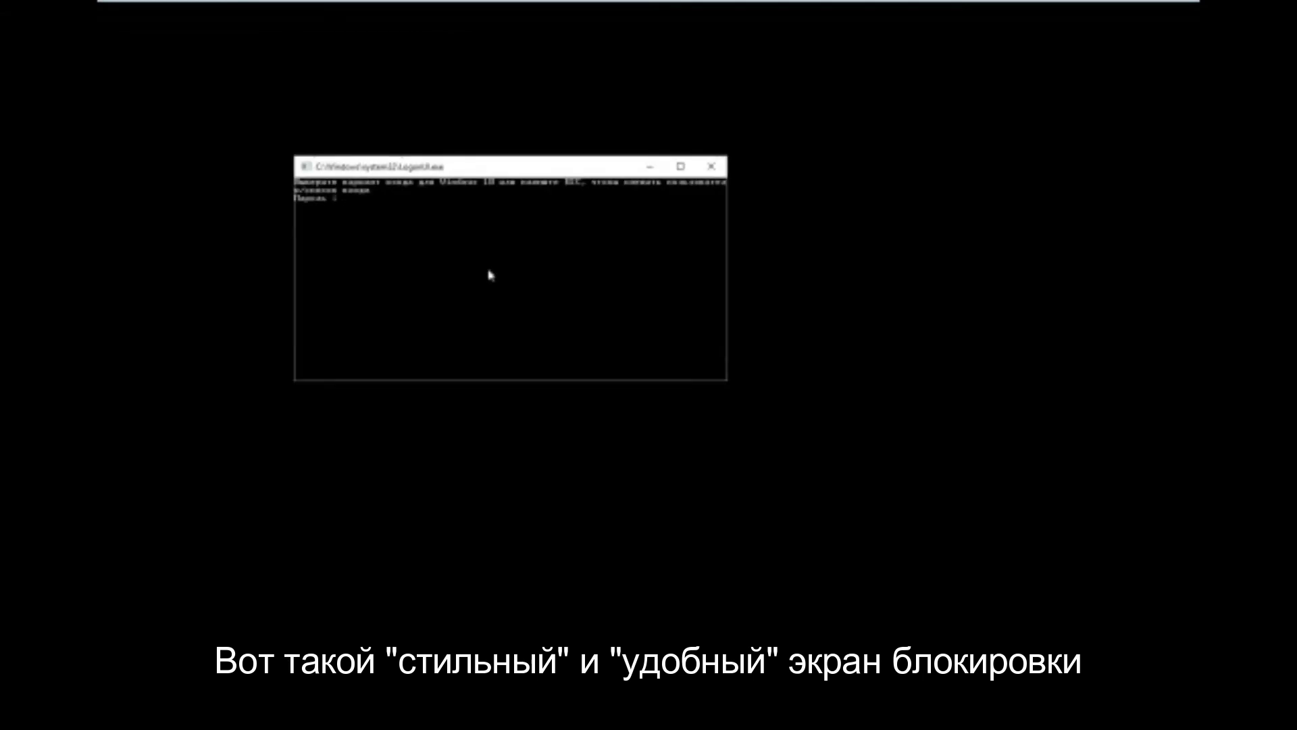
key("Escape")
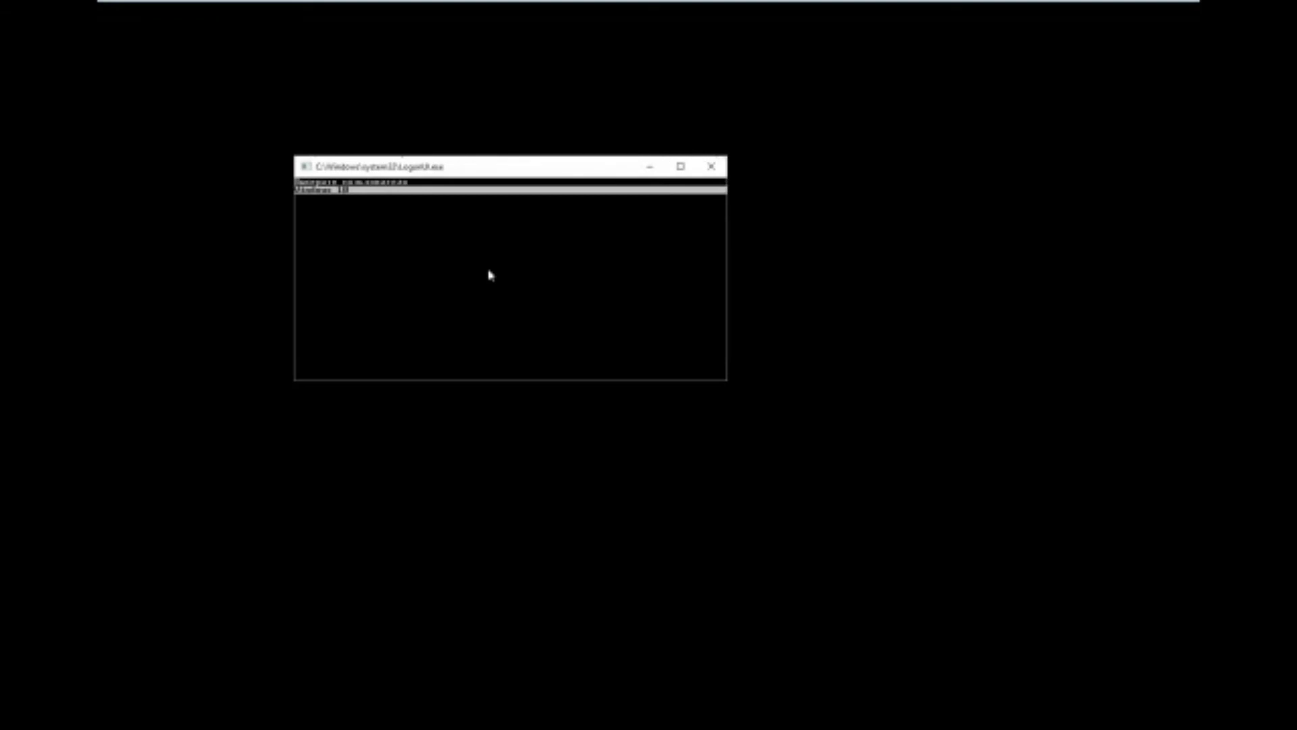
Choose the Windows 10 user in the LogonUI console to proceed with signing in.
key("Return")
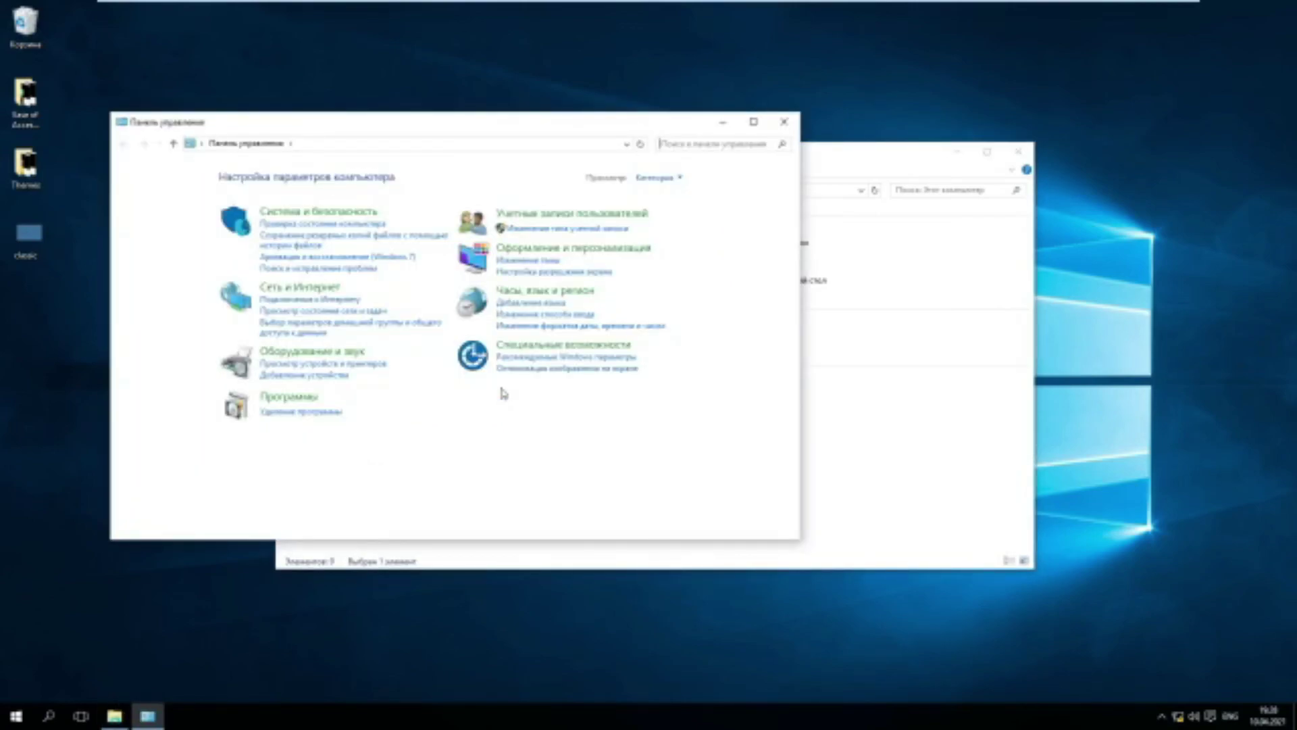
Show the Control Panel items as large icons, view the installed programs in Programs and Features and close the window.
left_click(655, 177)
left_click(682, 214)
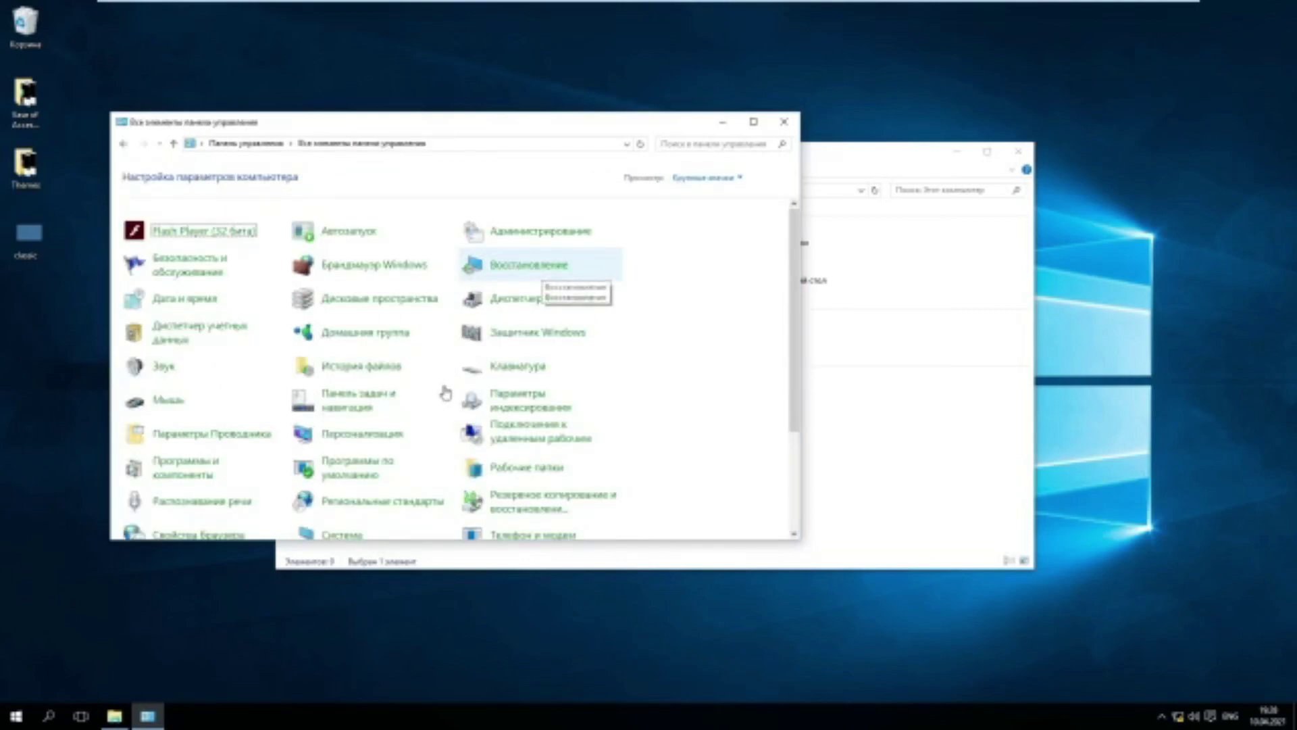
left_click(189, 472)
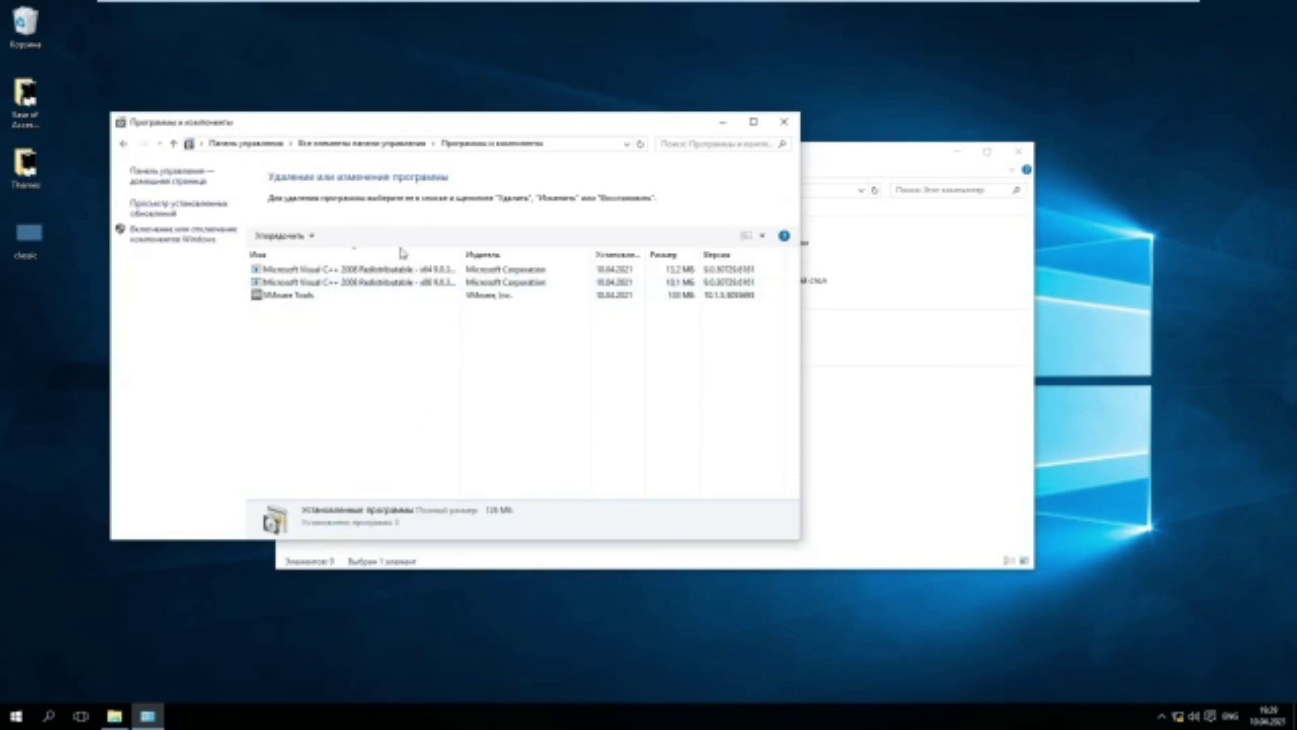
left_click(784, 122)
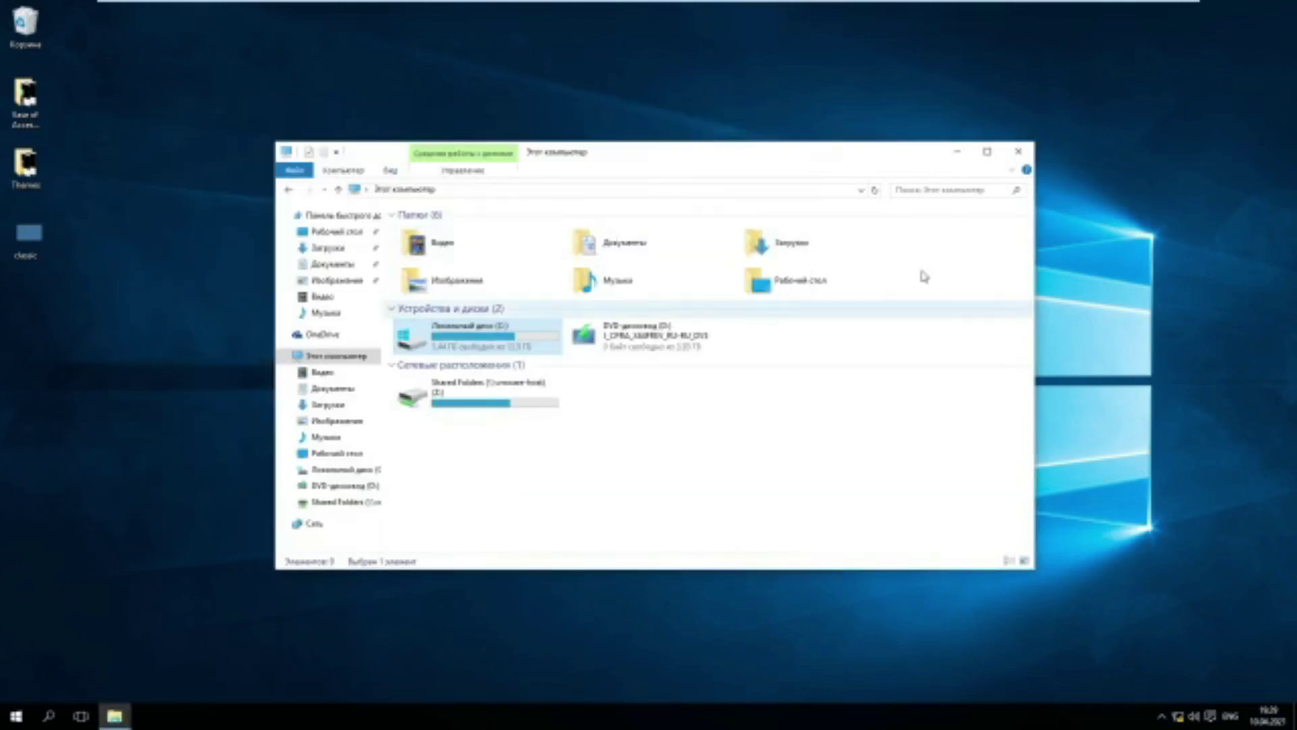
Close the This PC window and shut down Windows in the virtual machine.
left_click(1018, 152)
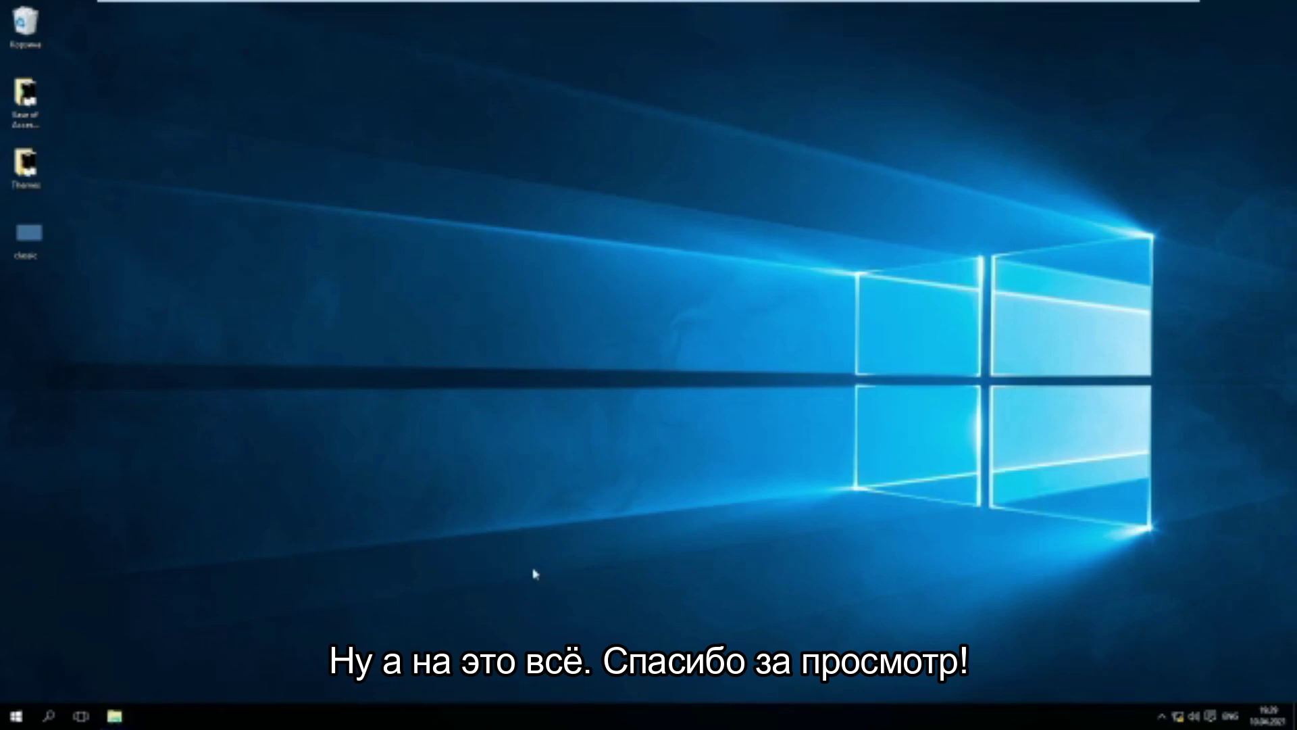
key("alt+F4")
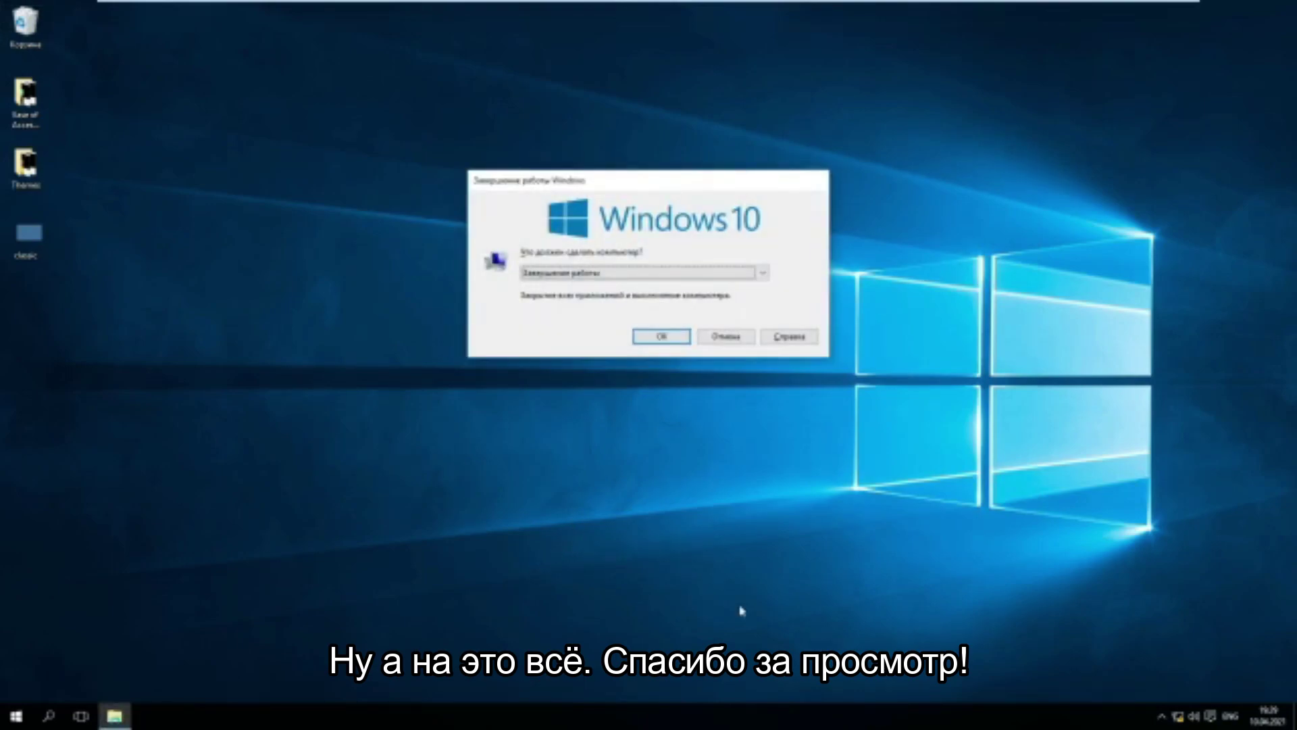
key("Return")
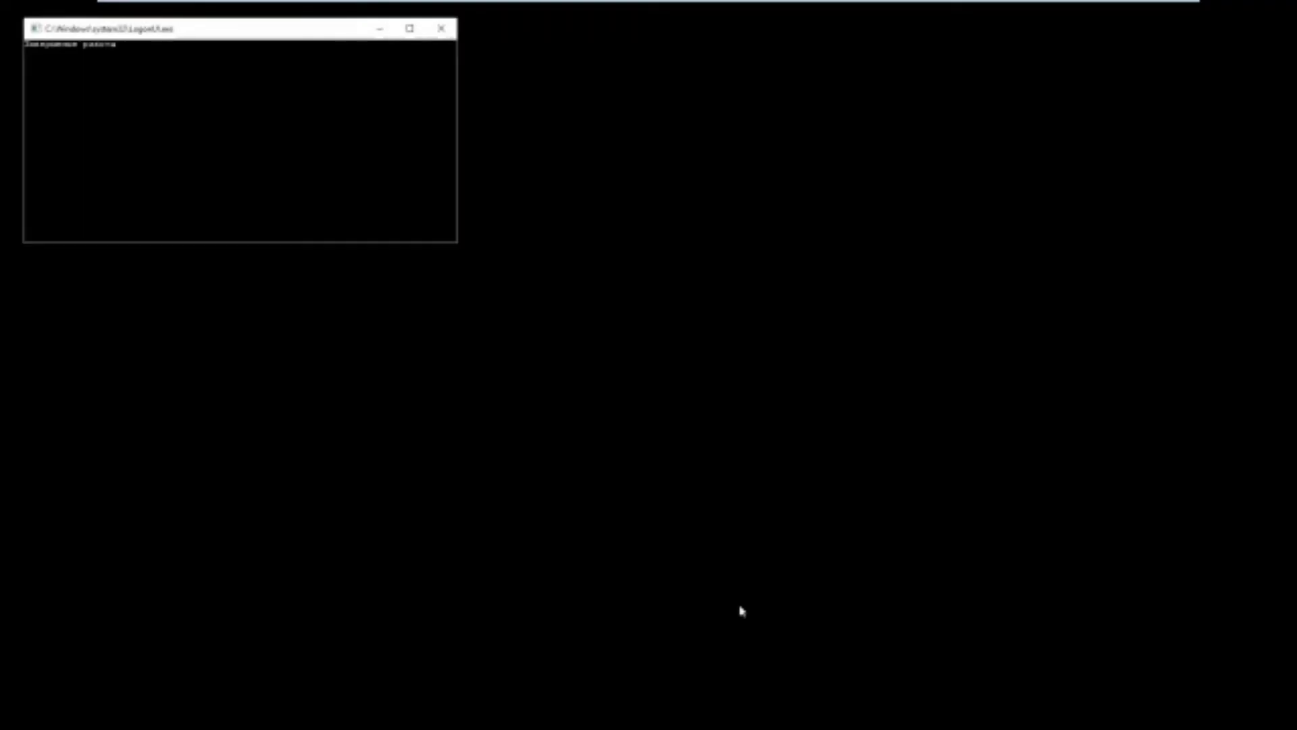